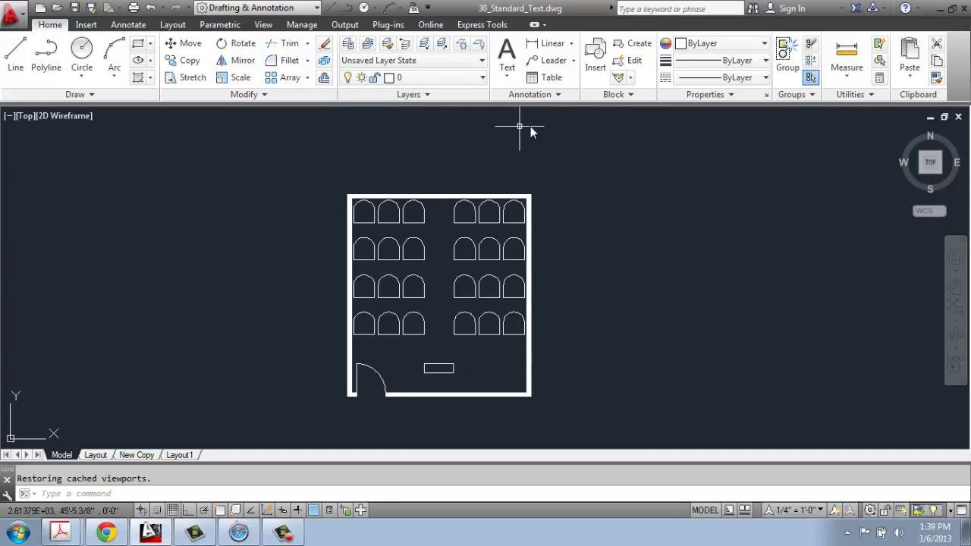
Step: Select the entire floor plan to show its properties, and clear the selection with the Properties palette left open
{"action": "left_click", "coordinate": [576, 145]}
{"action": "left_click", "coordinate": [314, 411]}
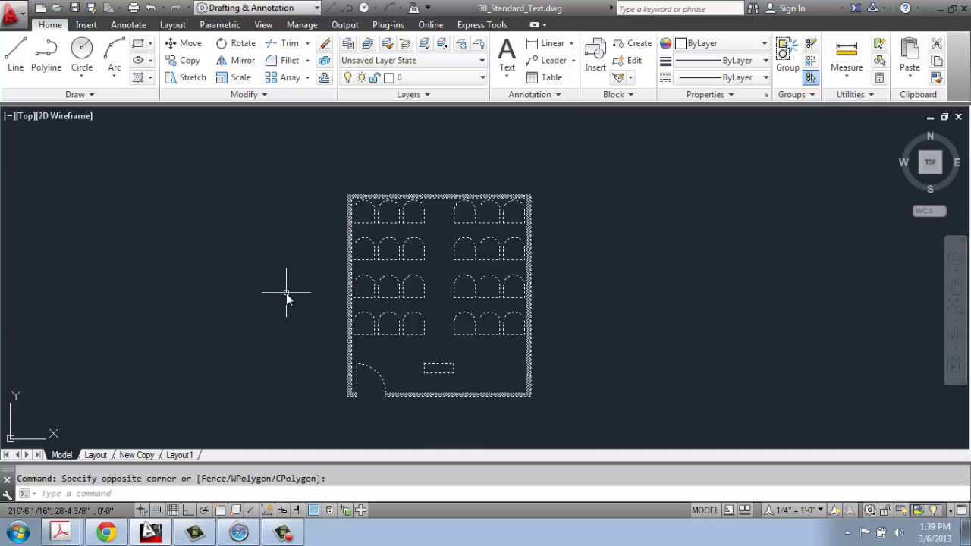
{"action": "right_click", "coordinate": [321, 275]}
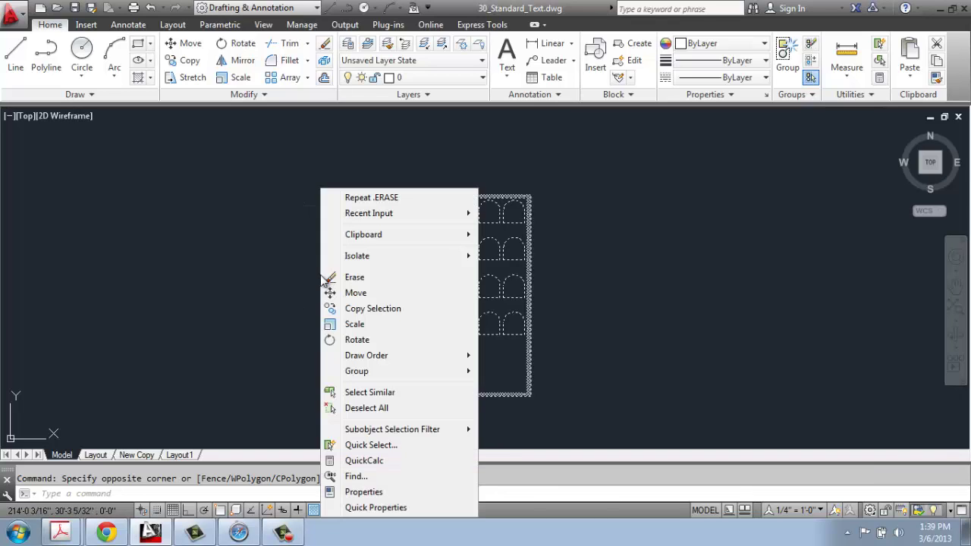
{"action": "left_click", "coordinate": [364, 492]}
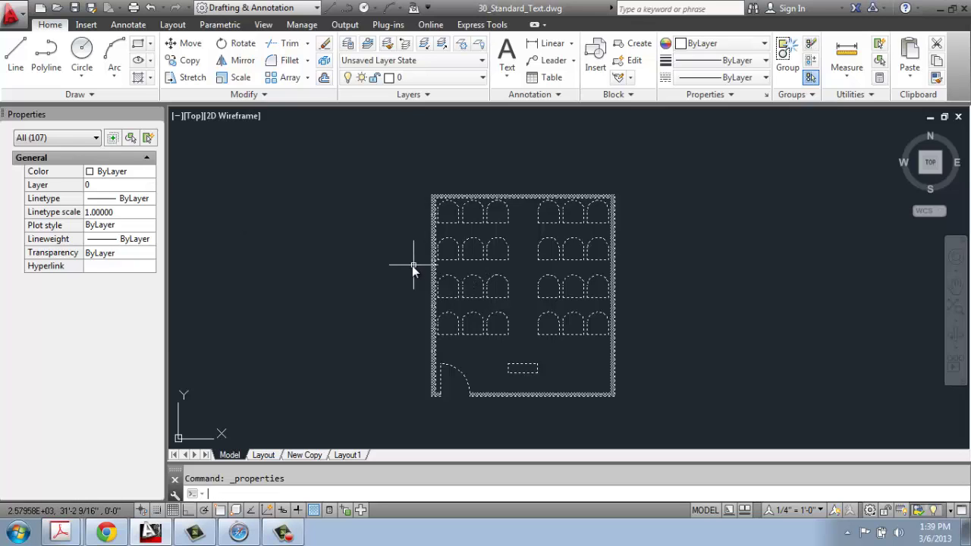
{"action": "key", "text": "Escape"}
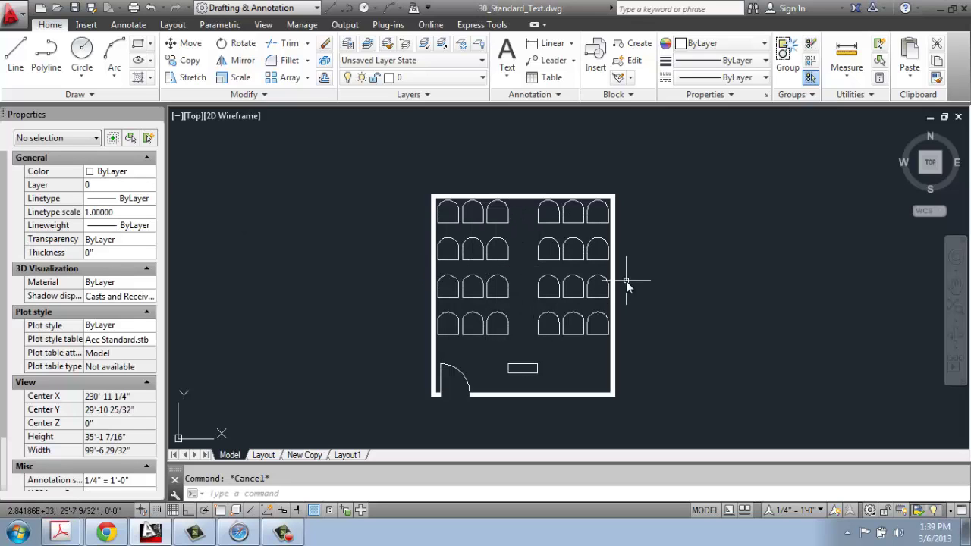
Step: Create a new layer named "Walls 2" in the Layer Properties Manager
{"action": "scroll", "coordinate": [625, 275], "scroll_direction": "up", "scroll_amount": 2}
{"action": "scroll", "coordinate": [593, 275], "scroll_direction": "down", "scroll_amount": 2}
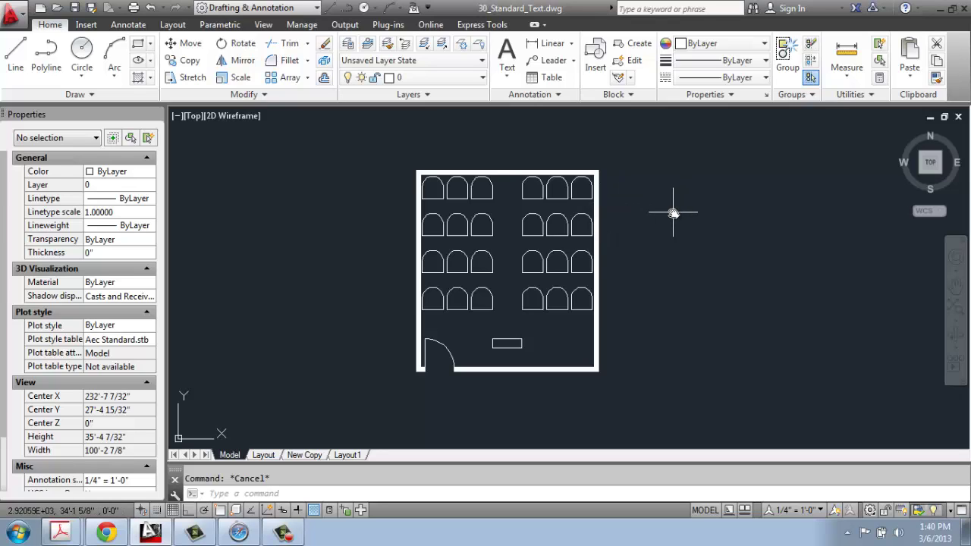
{"action": "middle_click_drag", "start_coordinate": [685, 180], "coordinate": [613, 179]}
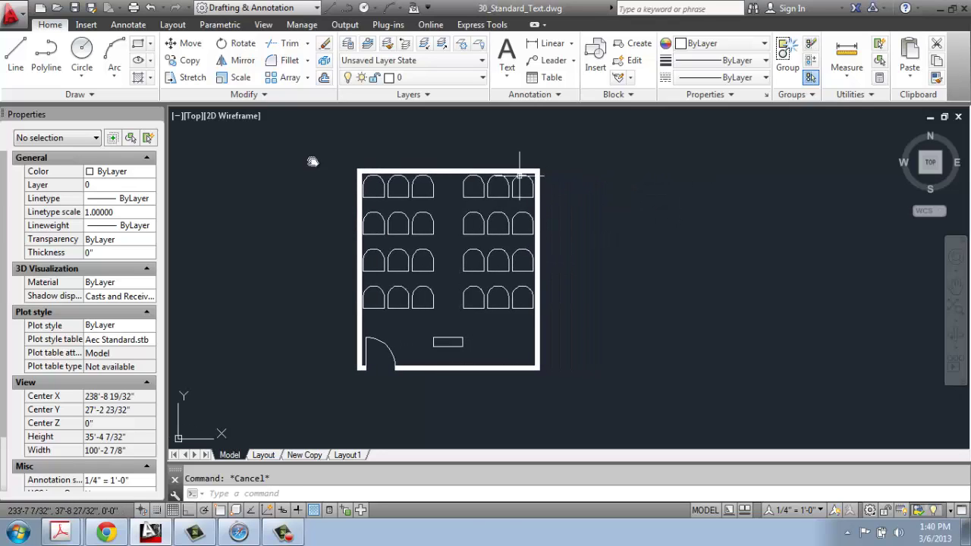
{"action": "left_click", "coordinate": [348, 45]}
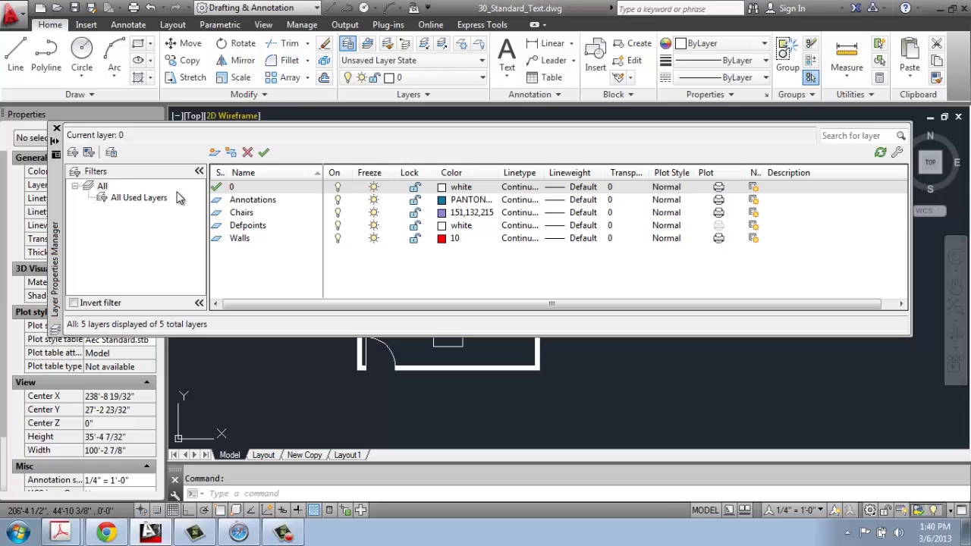
{"action": "left_click", "coordinate": [216, 154]}
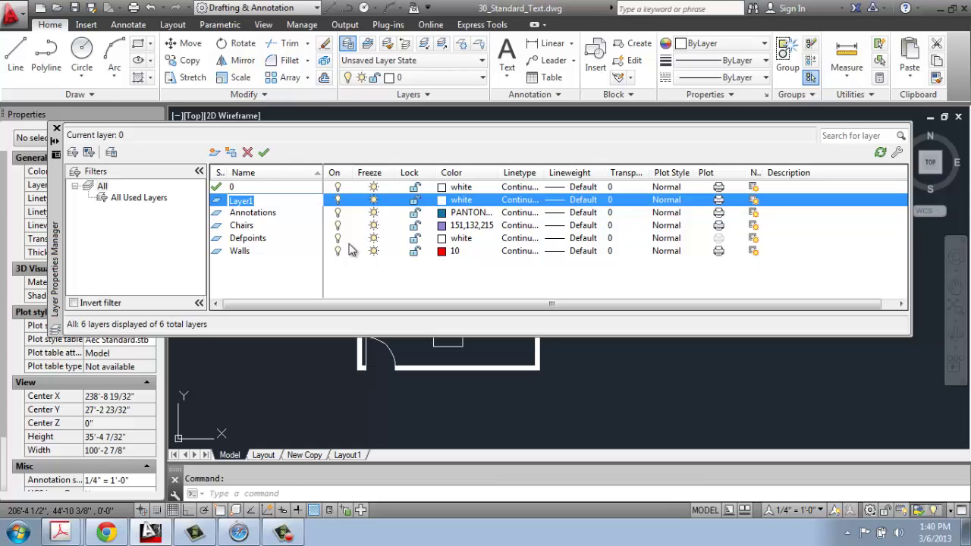
{"action": "type", "text": "Walls 2"}
{"action": "key", "text": "Return"}
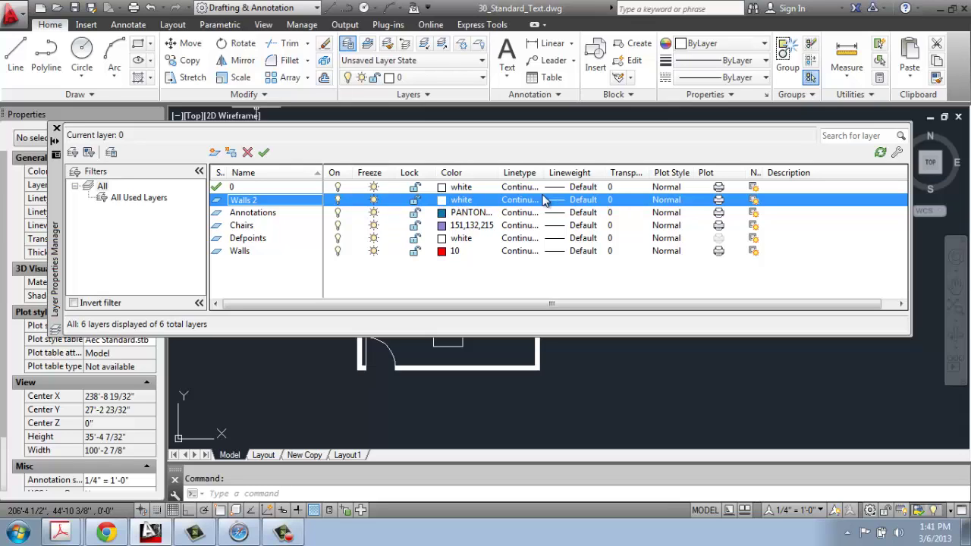
Step: Try the true color 188,235,20 for the Walls 2 layer
{"action": "left_click", "coordinate": [442, 200]}
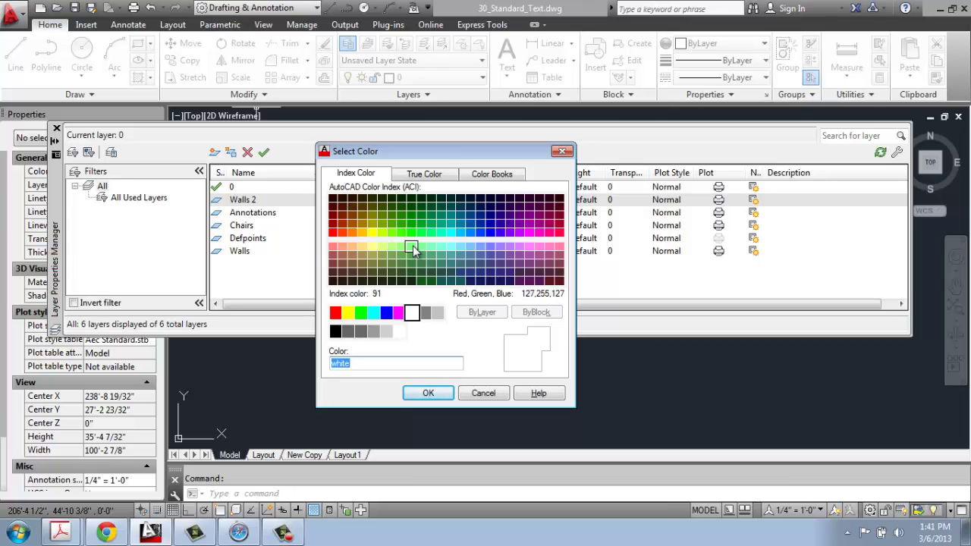
{"action": "left_click", "coordinate": [425, 175]}
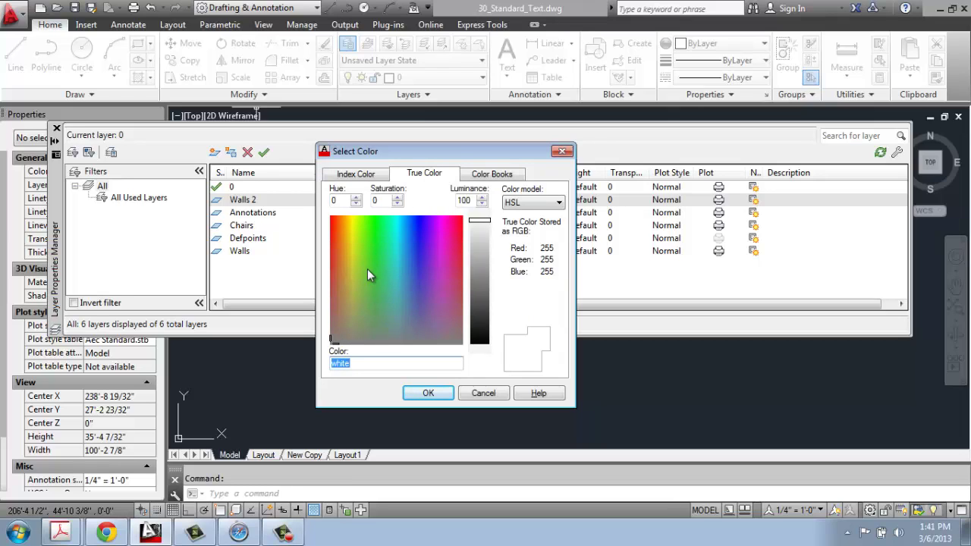
{"action": "left_click_drag", "start_coordinate": [367, 269], "coordinate": [357, 235]}
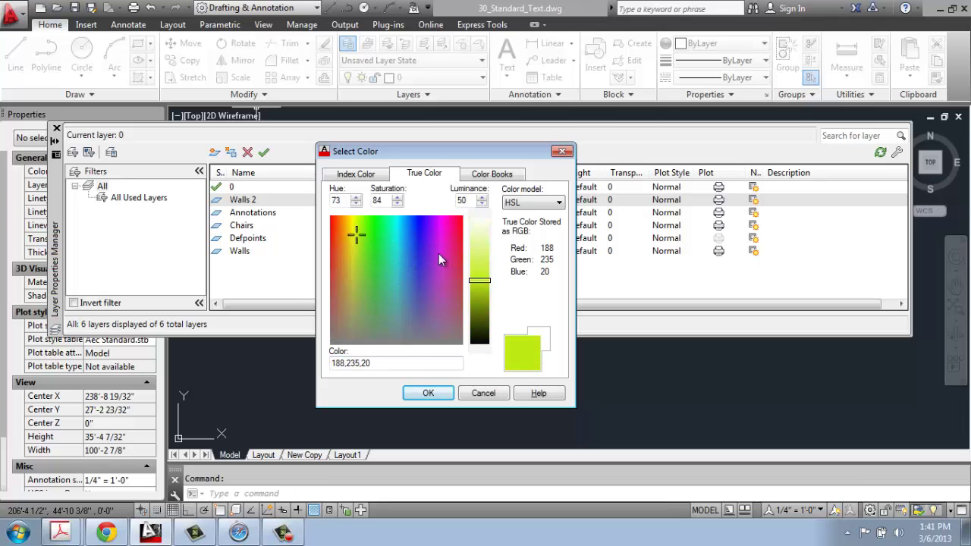
{"action": "mouse_move", "coordinate": [486, 287]}
{"action": "left_mouse_down"}
{"action": "mouse_move", "coordinate": [486, 244]}
{"action": "mouse_move", "coordinate": [493, 300]}
{"action": "left_mouse_up"}
Step: Browse the PANTONE f + h Paper color book through to its blue shades
{"action": "left_click", "coordinate": [505, 176]}
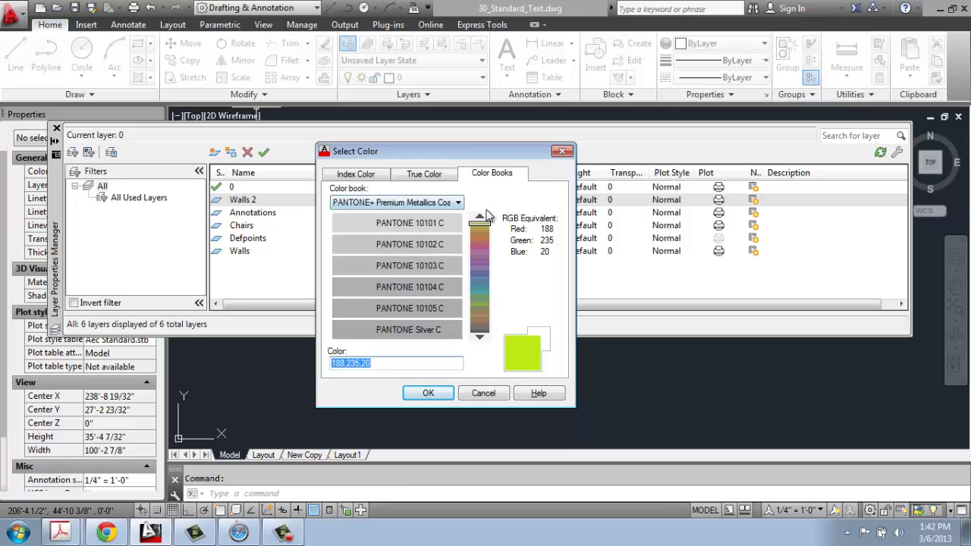
{"action": "left_click", "coordinate": [454, 206]}
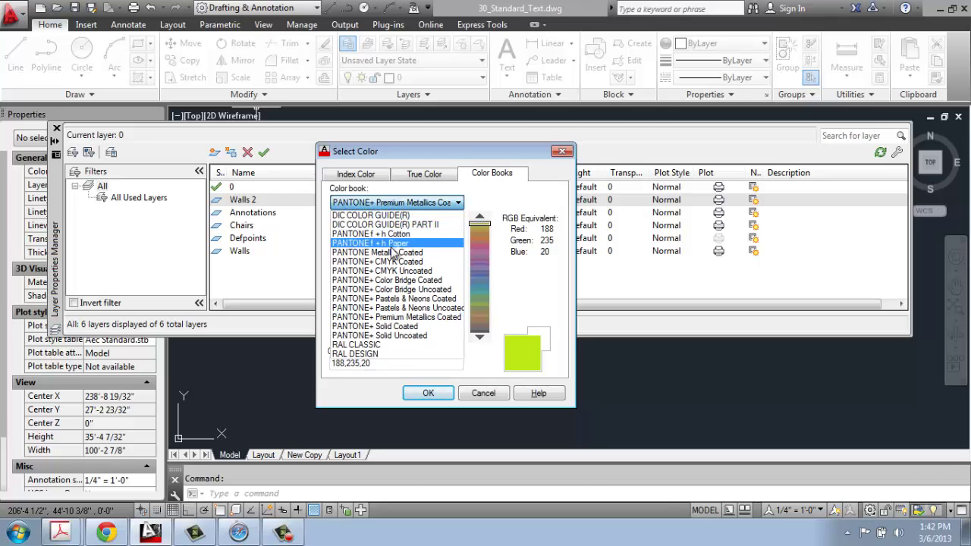
{"action": "left_click", "coordinate": [425, 241]}
{"action": "left_click", "coordinate": [478, 270]}
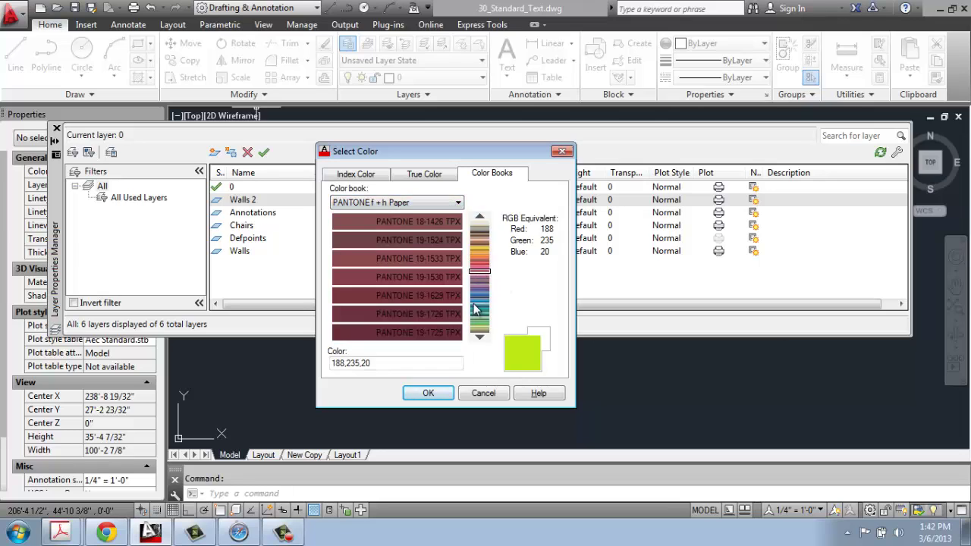
{"action": "left_click", "coordinate": [478, 287]}
{"action": "left_click", "coordinate": [478, 293]}
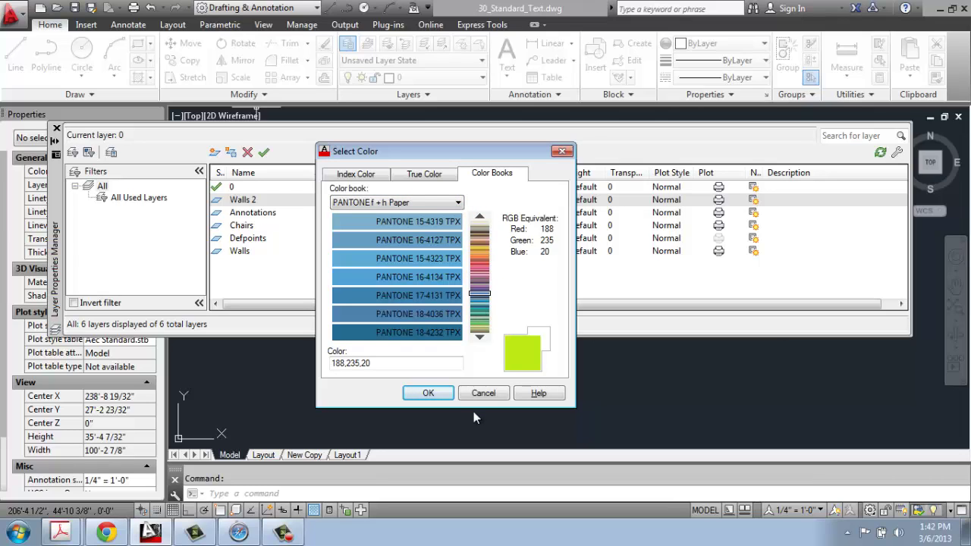
Step: Set the Walls 2 layer's color to index color 130
{"action": "left_click", "coordinate": [356, 173]}
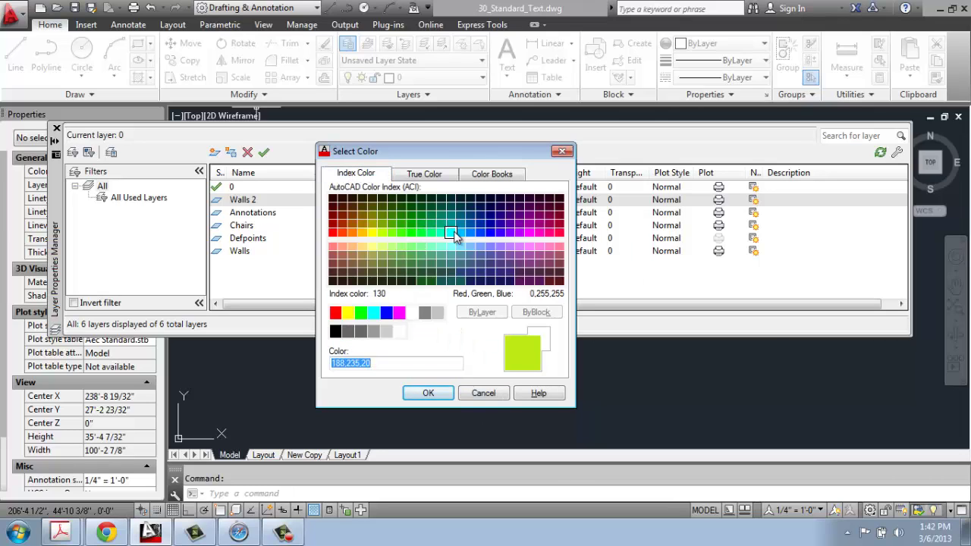
{"action": "left_click", "coordinate": [451, 232]}
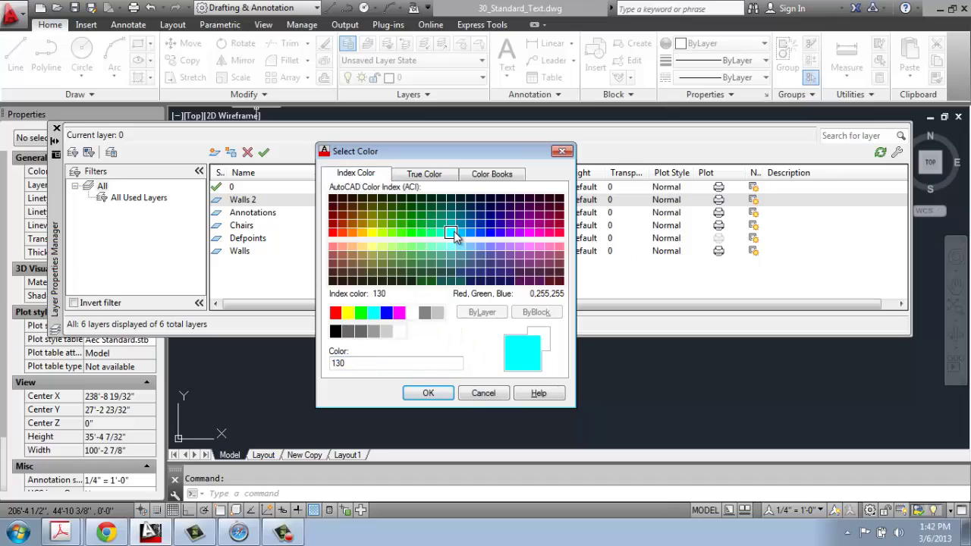
{"action": "left_click", "coordinate": [428, 393]}
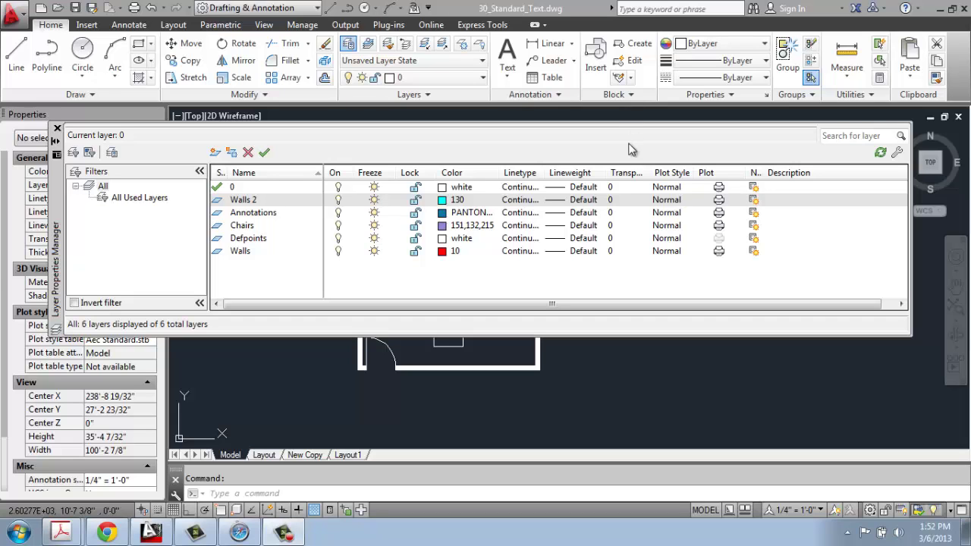
Step: Widen the Linetype column and review the linetypes loaded for the Walls 2 layer, keeping its current one
{"action": "left_click_drag", "start_coordinate": [544, 173], "coordinate": [575, 175]}
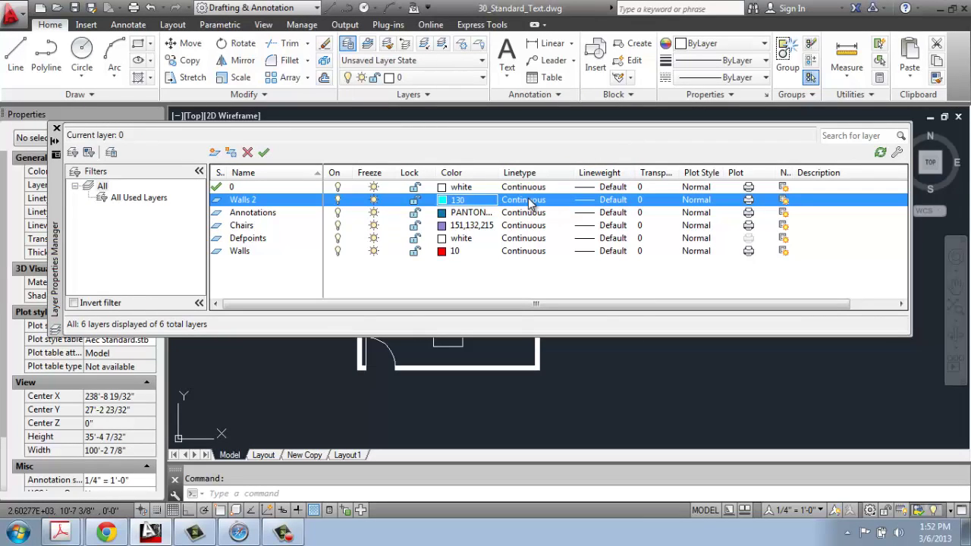
{"action": "left_click", "coordinate": [529, 202]}
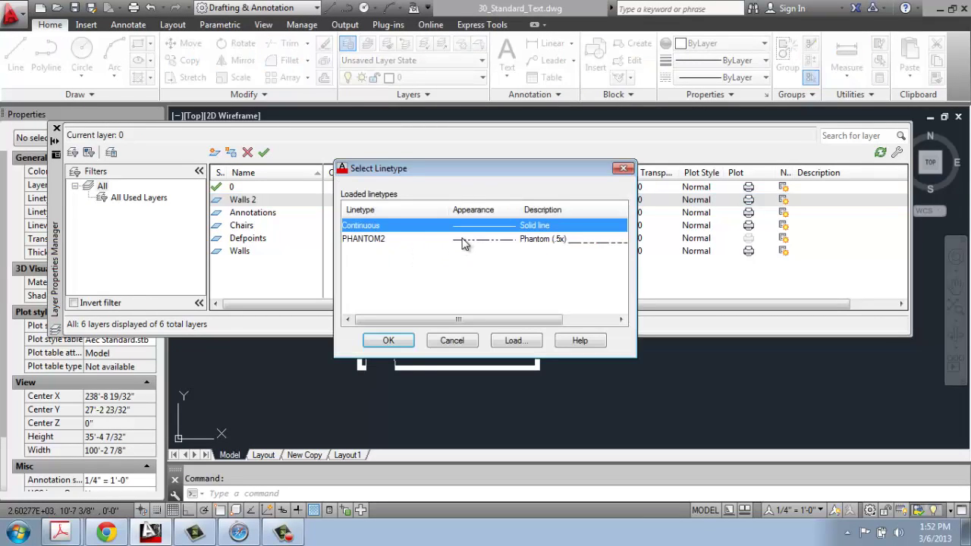
{"action": "left_click", "coordinate": [447, 341]}
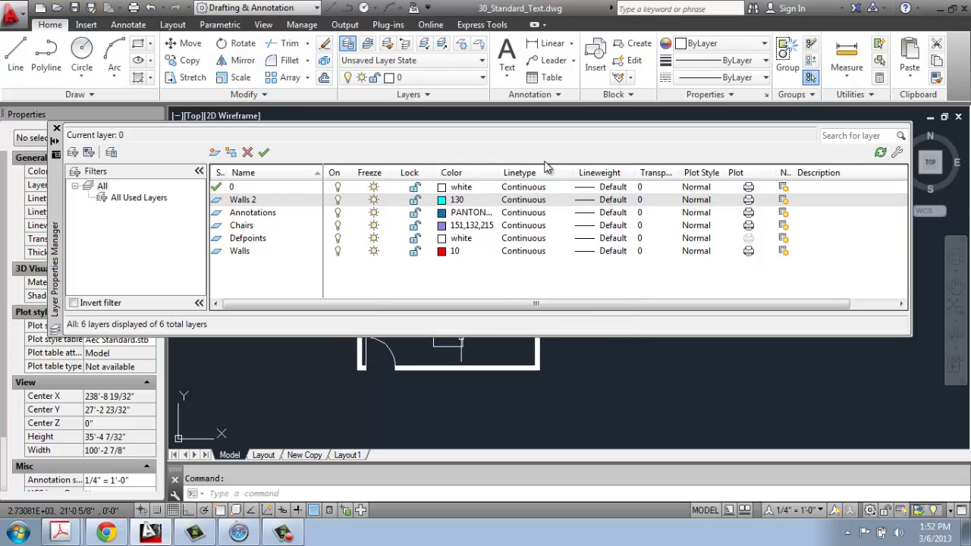
Step: Review the lineweights available for the Walls 2 layer without choosing one, and close the Layer Properties Manager
{"action": "left_click", "coordinate": [611, 200]}
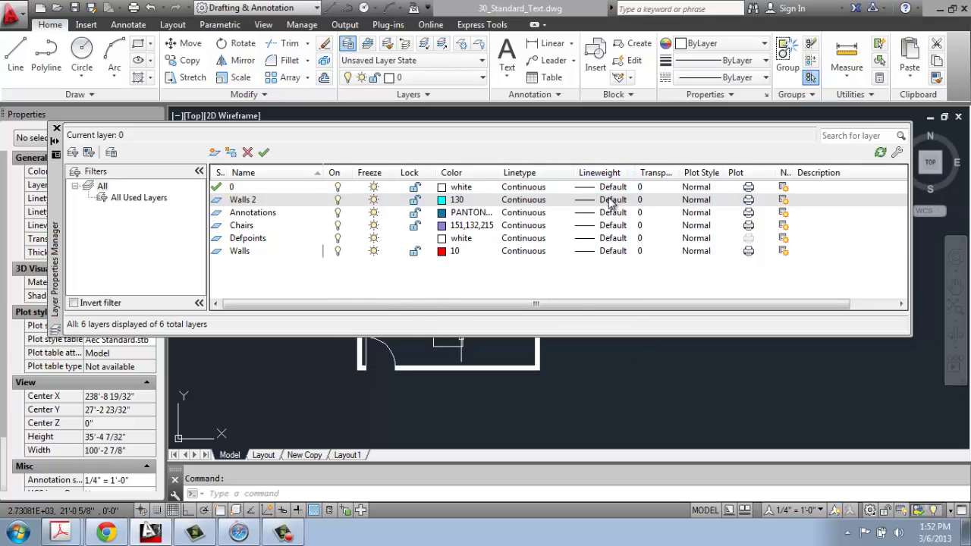
{"action": "left_click_drag", "start_coordinate": [564, 210], "coordinate": [571, 286]}
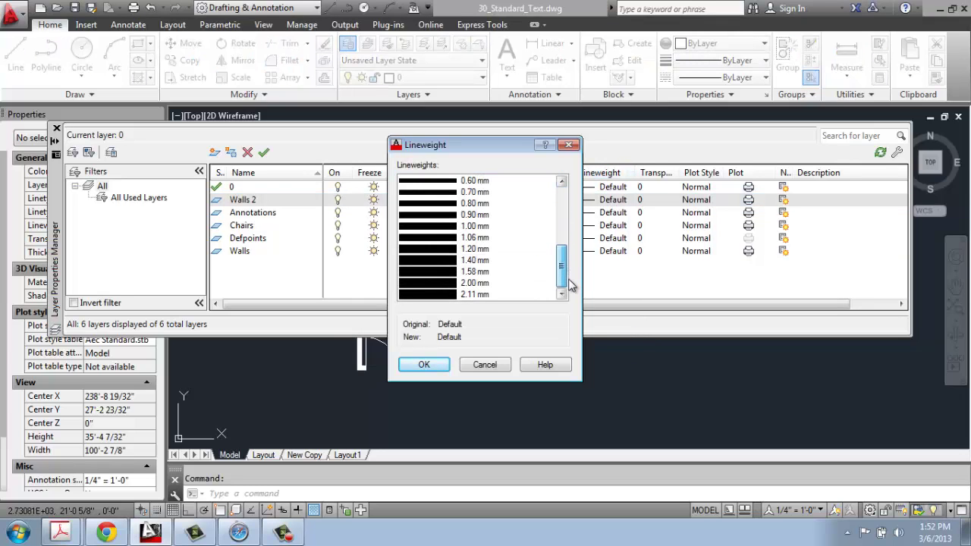
{"action": "left_click", "coordinate": [487, 364]}
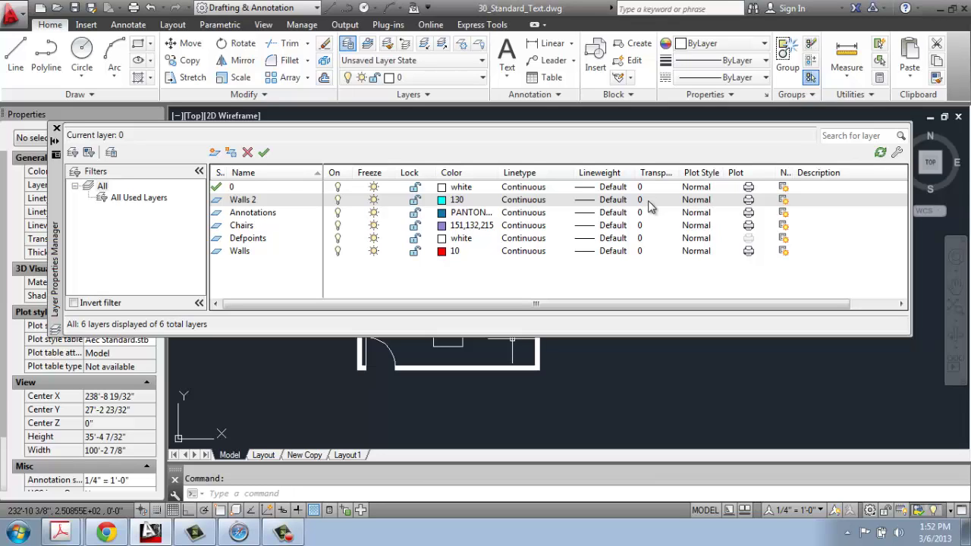
{"action": "left_click", "coordinate": [748, 201]}
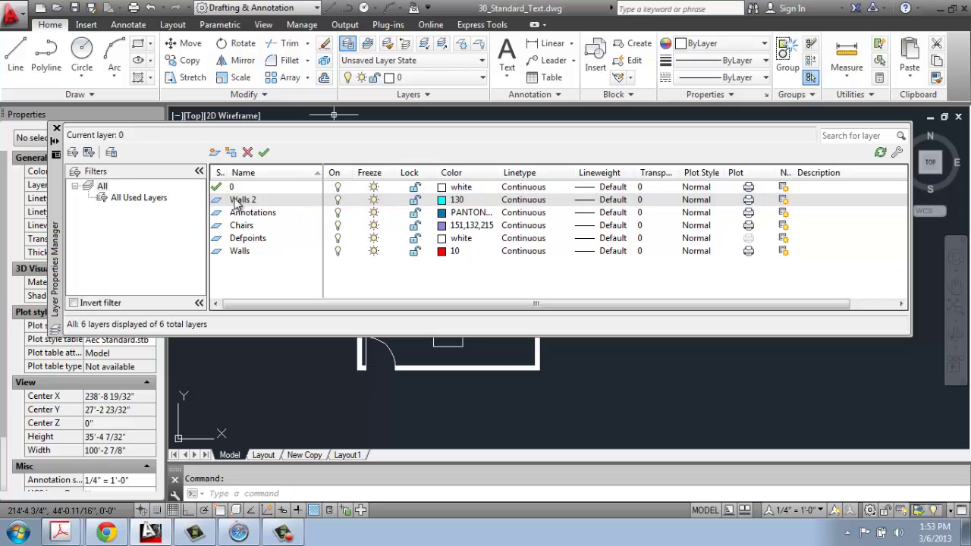
{"action": "left_click", "coordinate": [56, 127]}
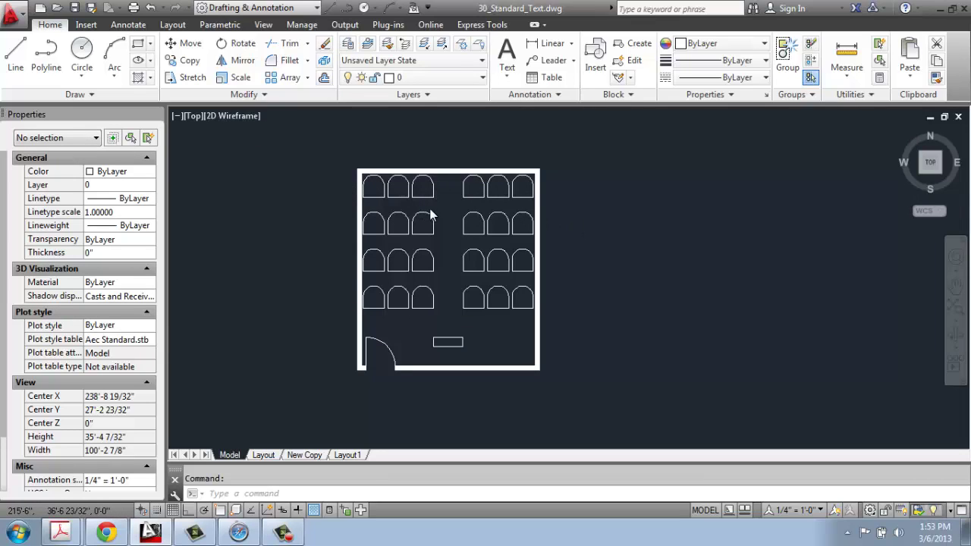
Step: Move the aisle-side chair of the left block's top row onto the Walls 2 layer and clear the selection
{"action": "scroll", "coordinate": [653, 234], "scroll_direction": "up", "scroll_amount": 2}
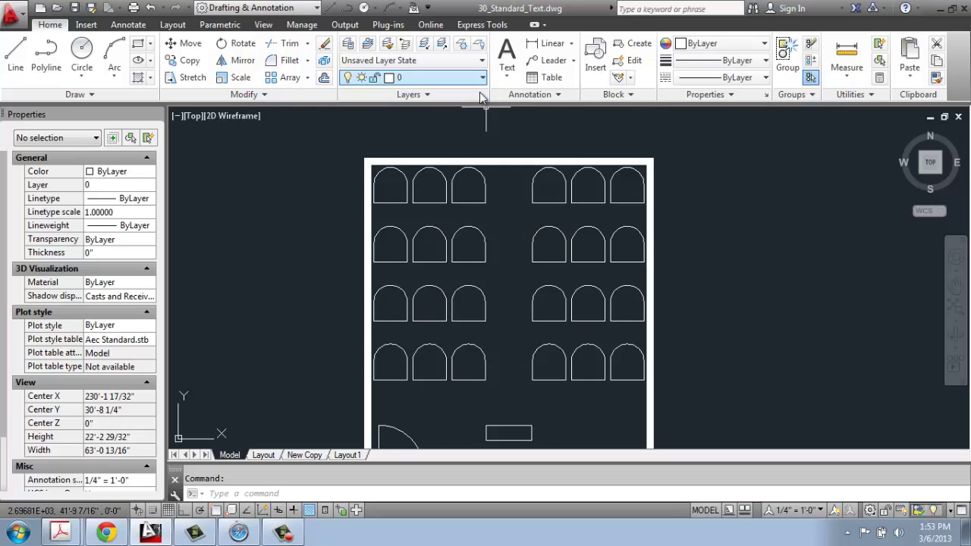
{"action": "scroll", "coordinate": [486, 171], "scroll_direction": "up", "scroll_amount": 6}
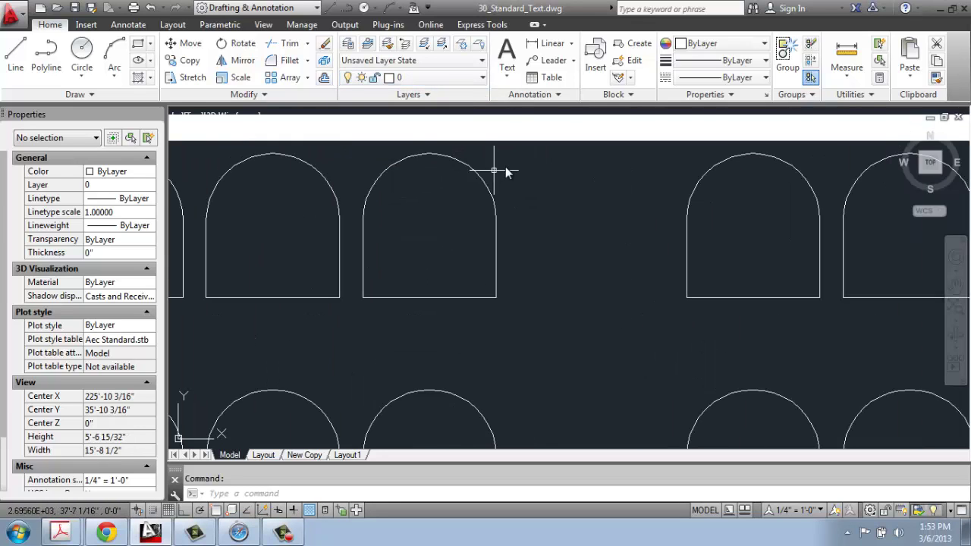
{"action": "left_click", "coordinate": [506, 150]}
{"action": "left_click", "coordinate": [360, 289]}
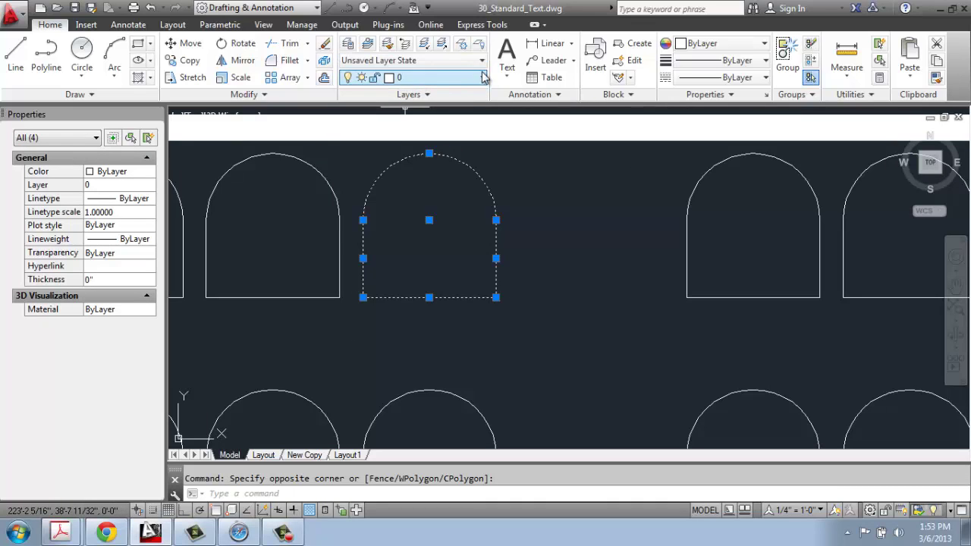
{"action": "left_click", "coordinate": [419, 179]}
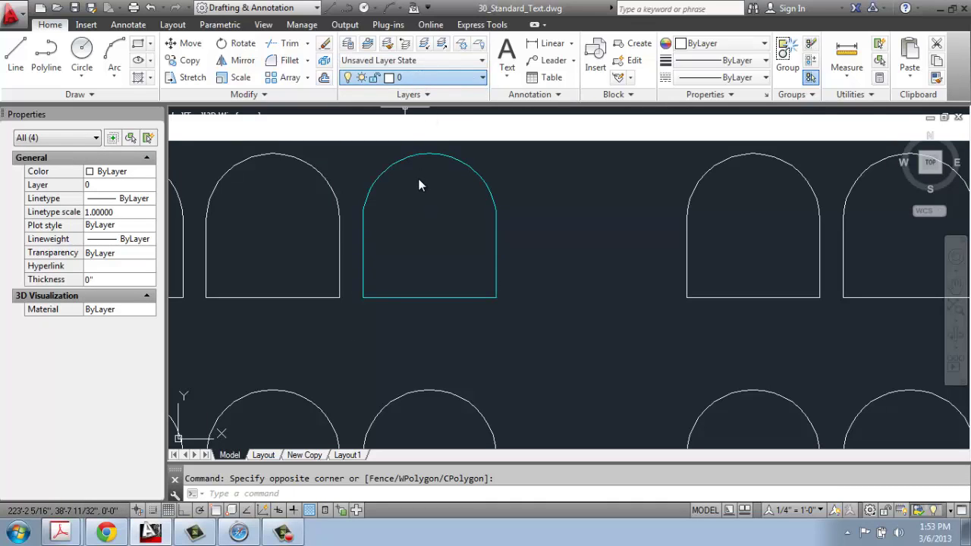
{"action": "key", "text": "Escape"}
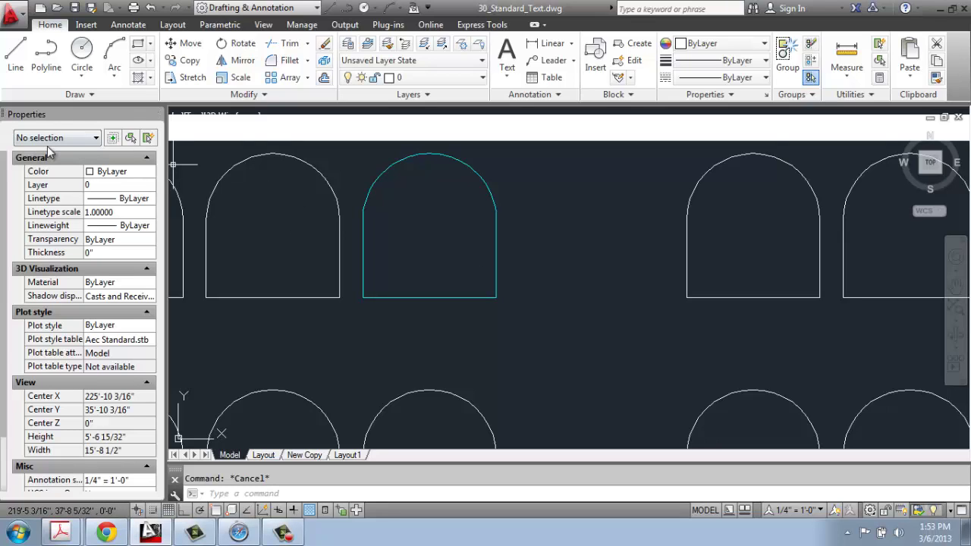
Step: Inspect the properties of the arc on the white chair beside the cyan one, and deselect it
{"action": "left_click", "coordinate": [316, 170]}
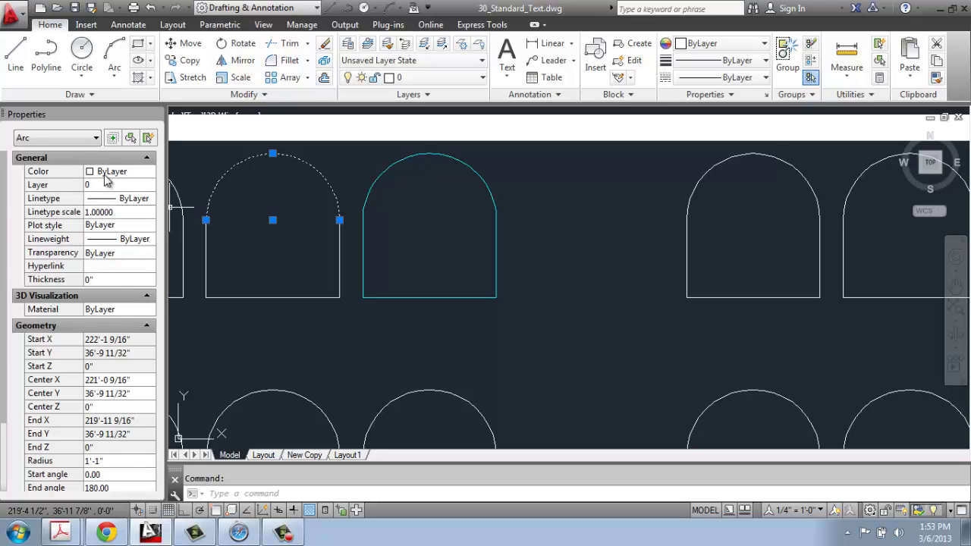
{"action": "key", "text": "Escape"}
Step: Move the arc of the cyan chair in the left block's top row onto the Chairs layer and clear the selection
{"action": "left_click", "coordinate": [478, 173]}
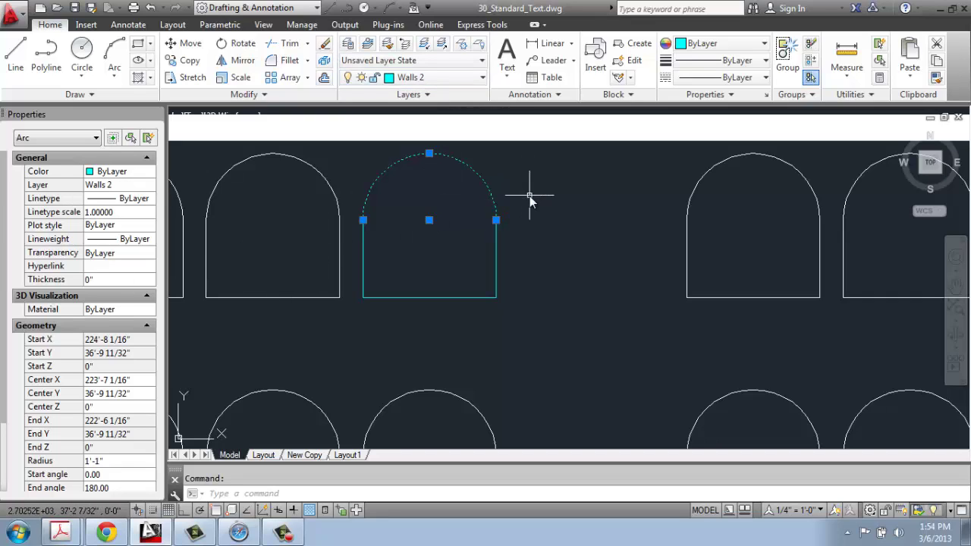
{"action": "left_click", "coordinate": [145, 190]}
{"action": "left_click", "coordinate": [149, 186]}
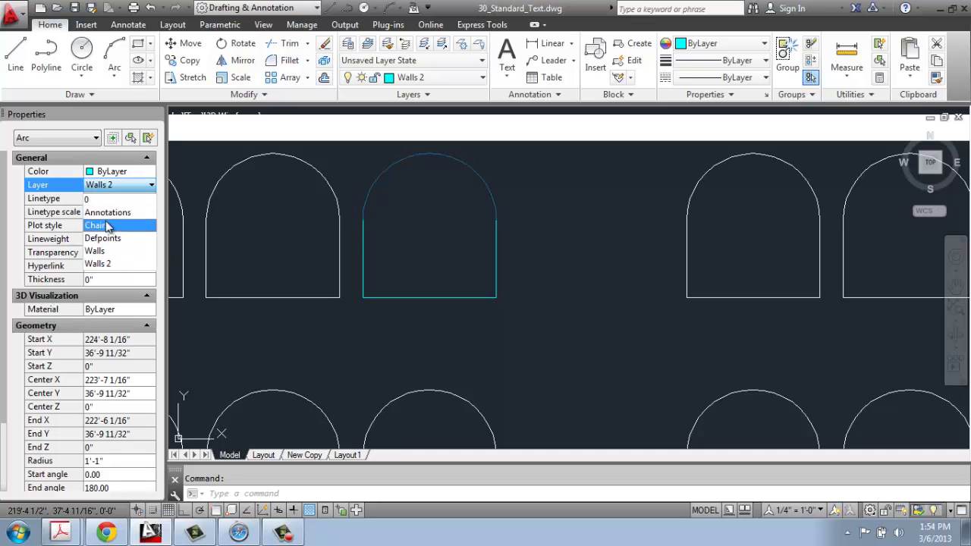
{"action": "left_click", "coordinate": [106, 226]}
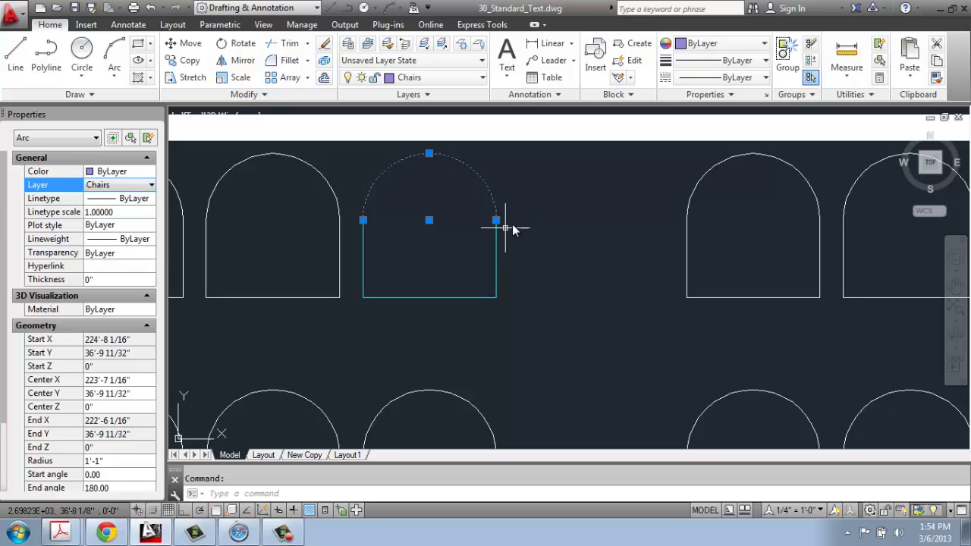
{"action": "key", "text": "Escape"}
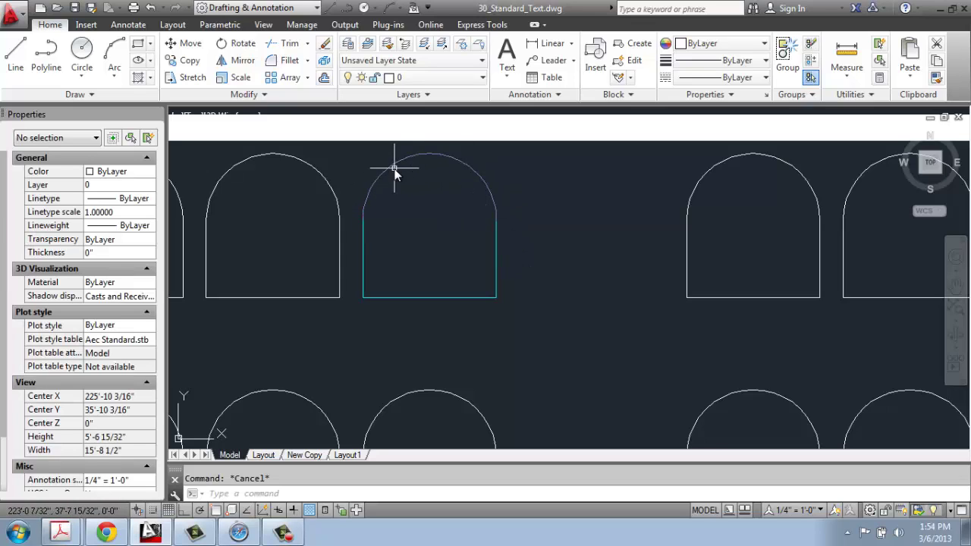
Step: Window-select the aisle-side chair of the left block's top row, assign it to the Walls 2 layer, and deselect it
{"action": "left_click", "coordinate": [512, 154]}
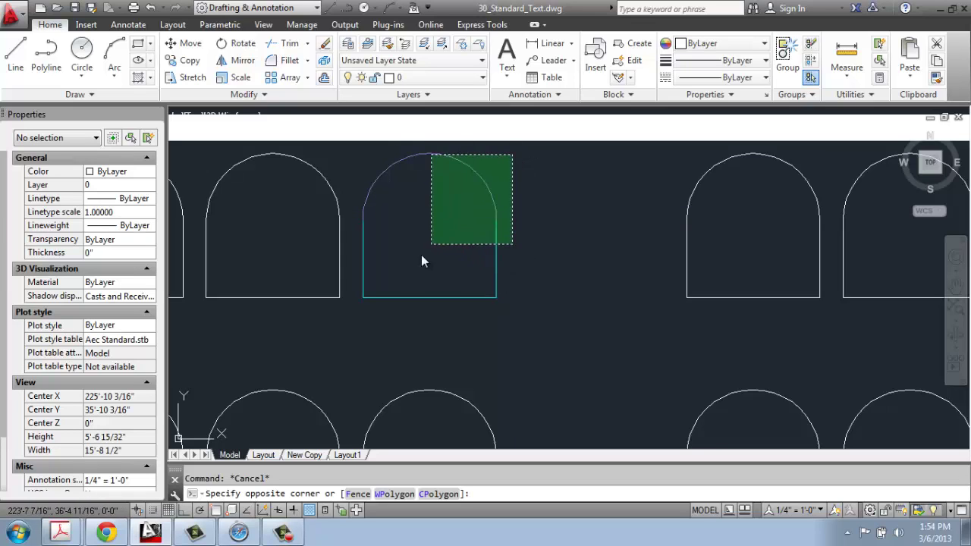
{"action": "left_click", "coordinate": [360, 322]}
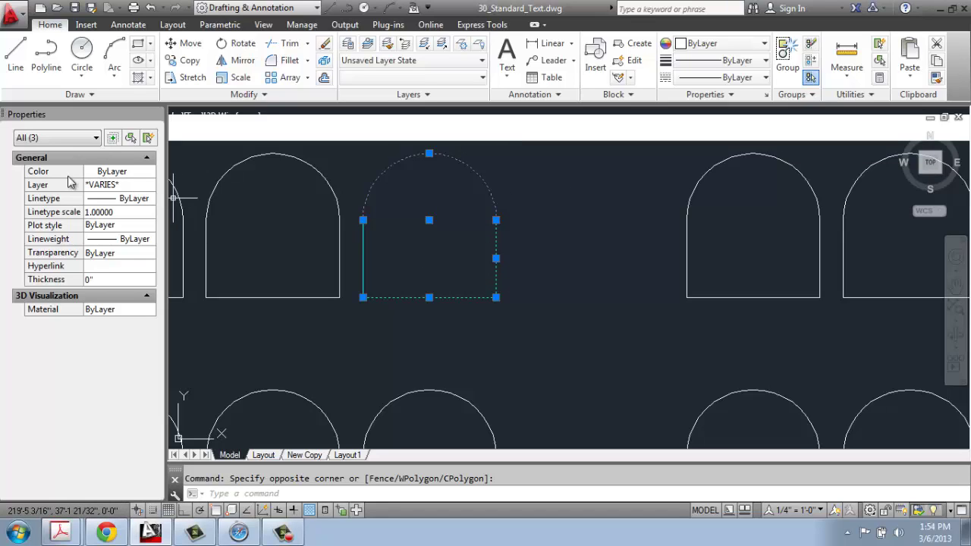
{"action": "left_click", "coordinate": [133, 185]}
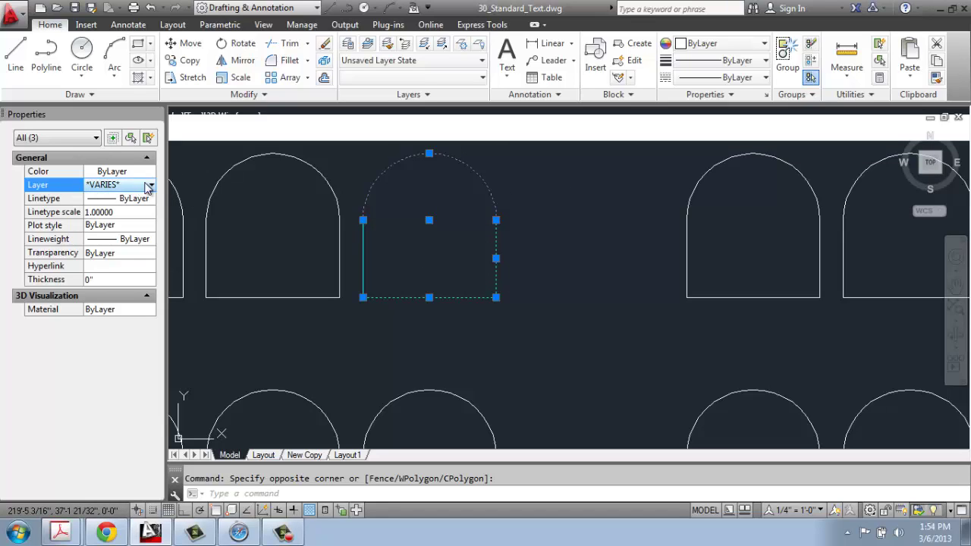
{"action": "left_click", "coordinate": [153, 186]}
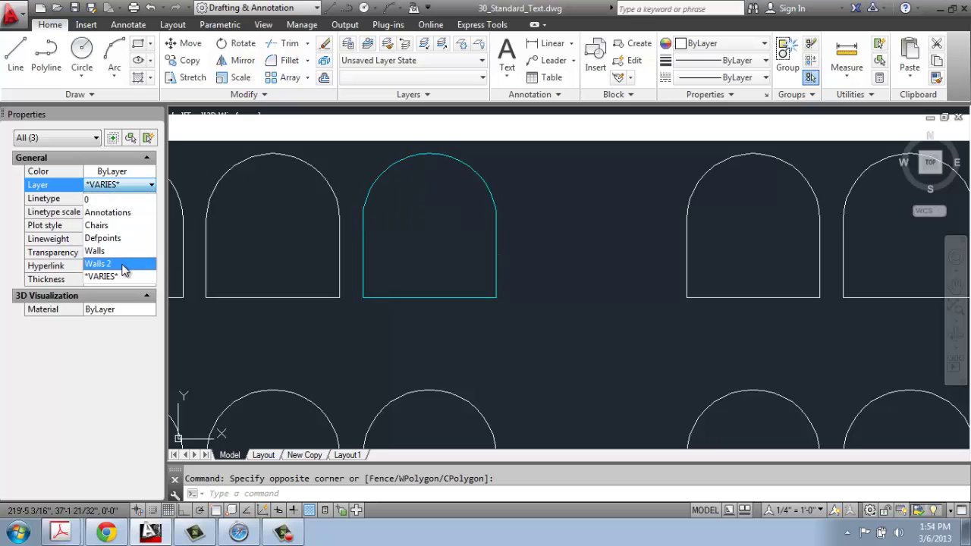
{"action": "left_click", "coordinate": [124, 264]}
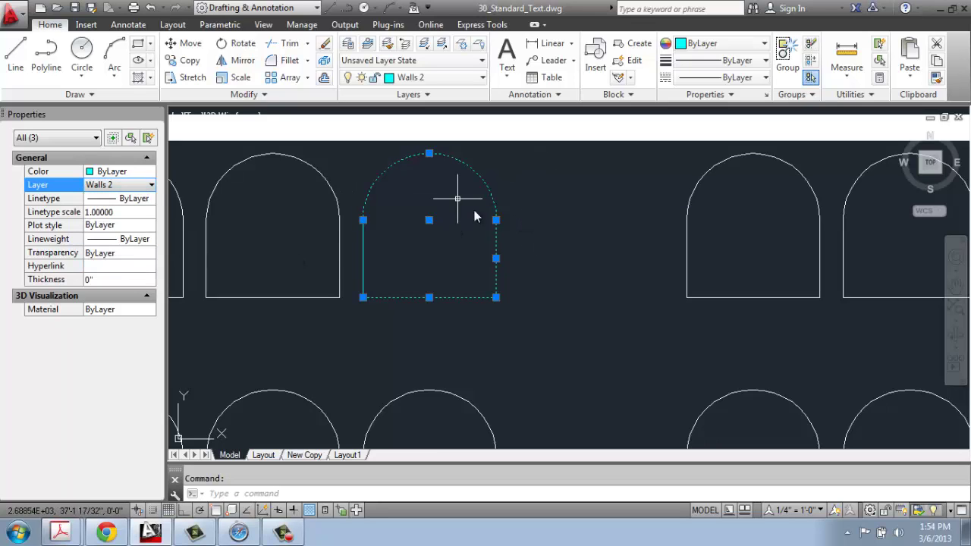
{"action": "key", "text": "Escape"}
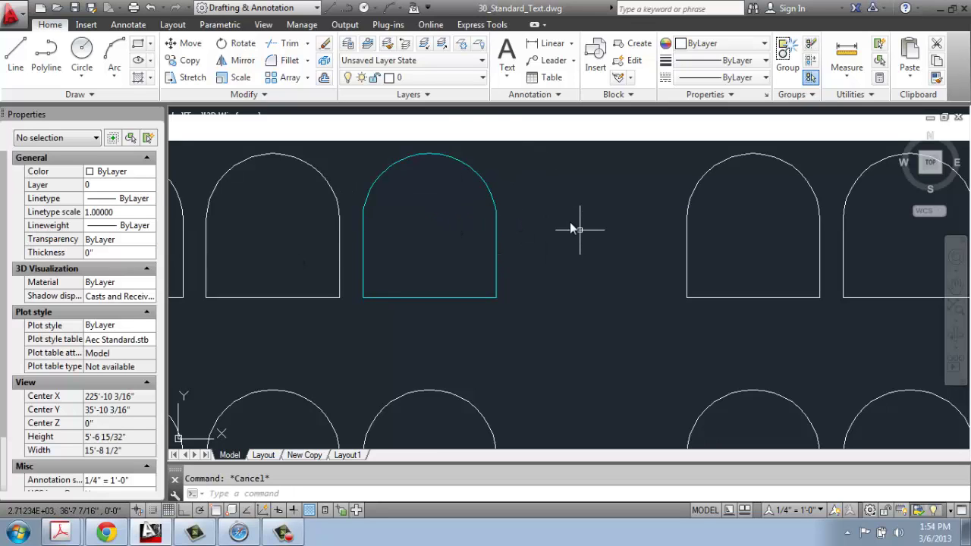
Step: Move the aisle-side chair in the left block's second row onto the Chairs layer and clear the selection
{"action": "scroll", "coordinate": [437, 219], "scroll_direction": "down", "scroll_amount": 5}
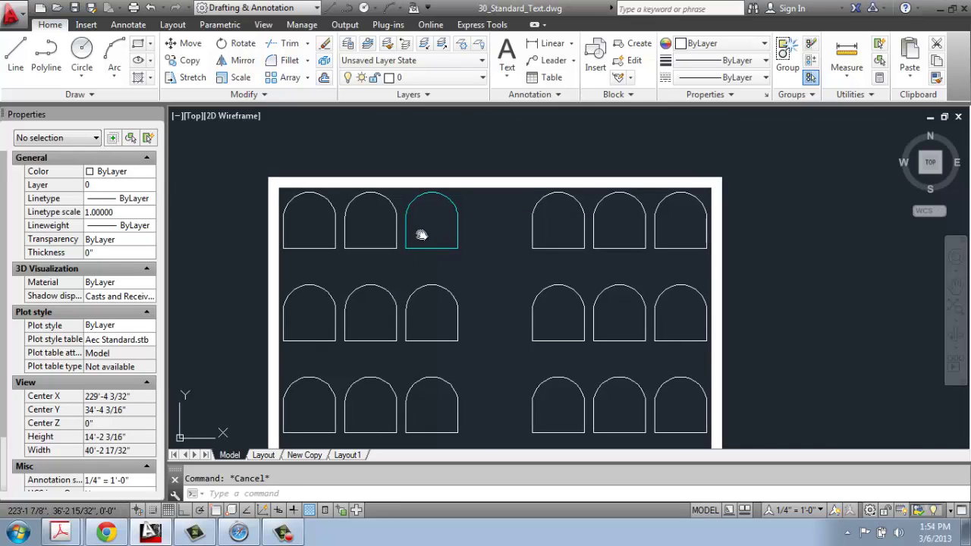
{"action": "left_click", "coordinate": [466, 289]}
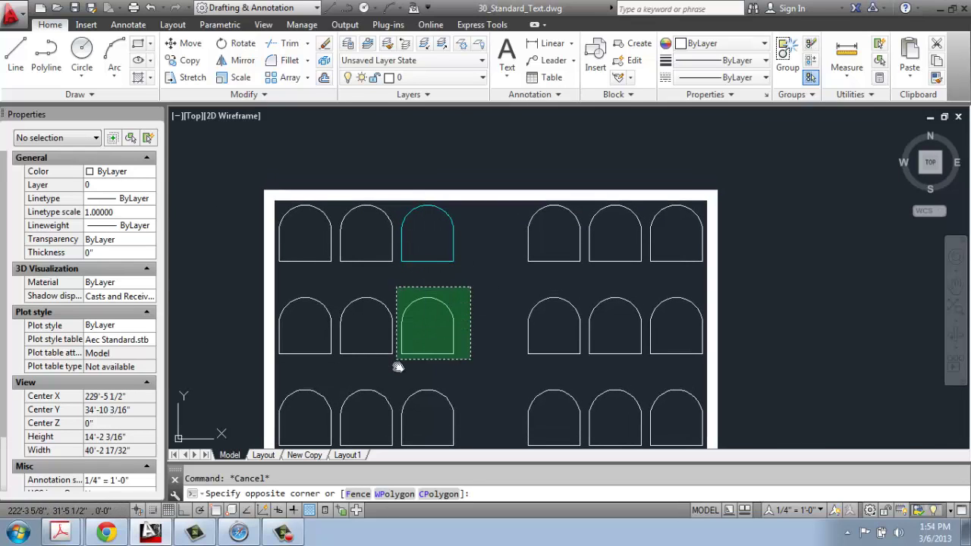
{"action": "left_click", "coordinate": [396, 368]}
{"action": "left_click", "coordinate": [484, 81]}
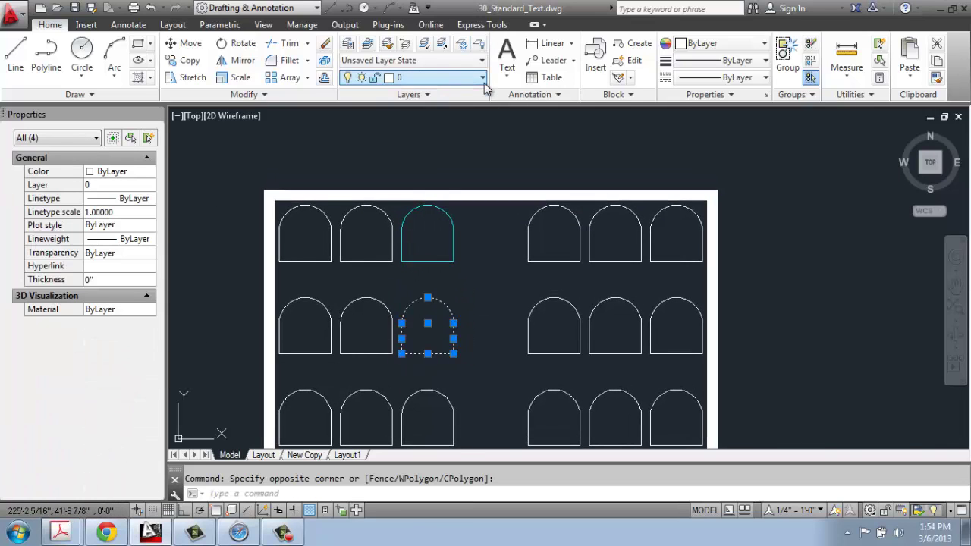
{"action": "left_click", "coordinate": [410, 129]}
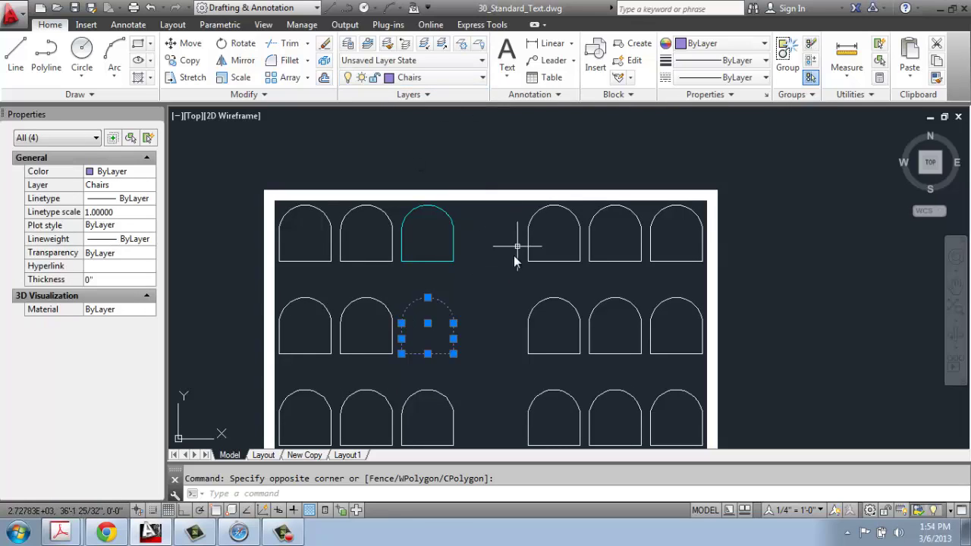
{"action": "key", "text": "Escape"}
Step: Move the room's outer walls and their solid fill onto the Walls layer and clear the selection
{"action": "left_click", "coordinate": [551, 152]}
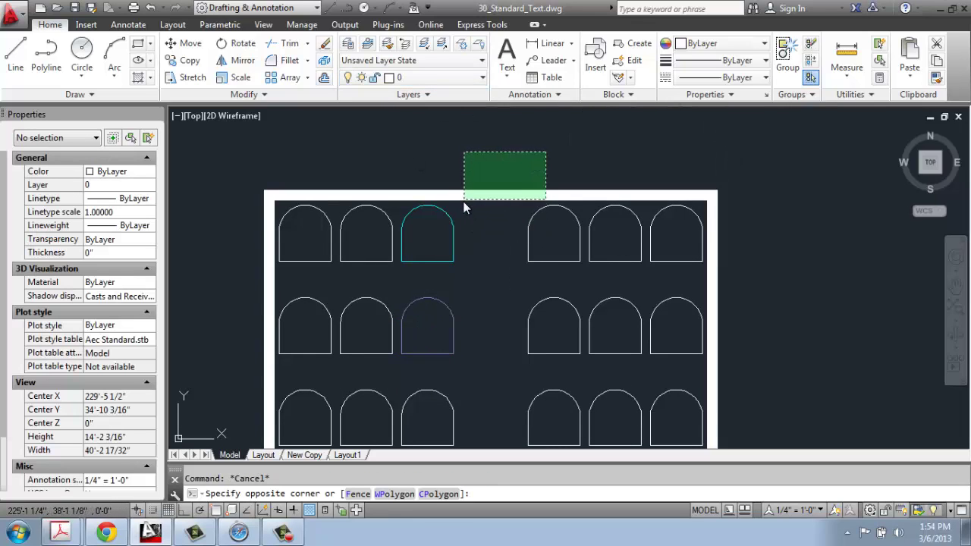
{"action": "left_click", "coordinate": [464, 198]}
{"action": "left_click", "coordinate": [484, 80]}
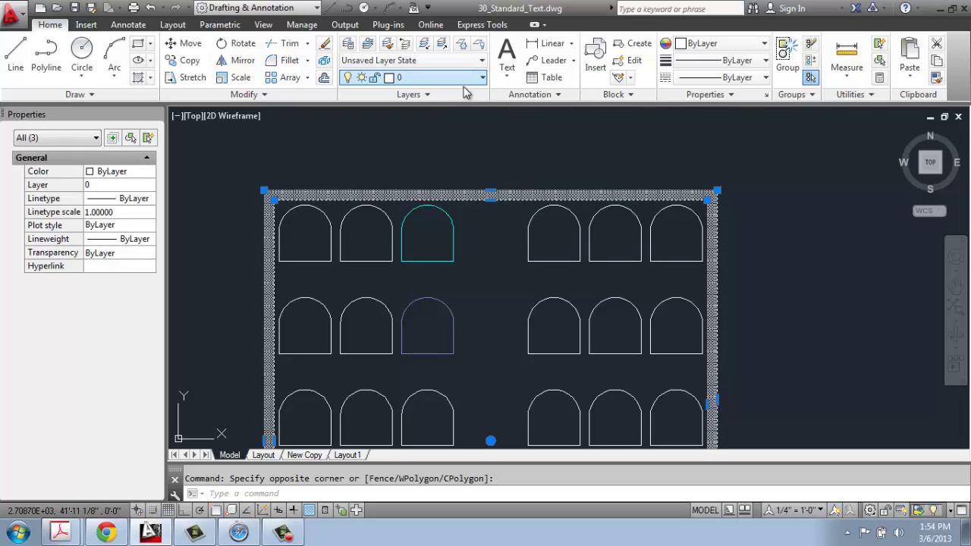
{"action": "left_click", "coordinate": [411, 161]}
{"action": "key", "text": "Escape"}
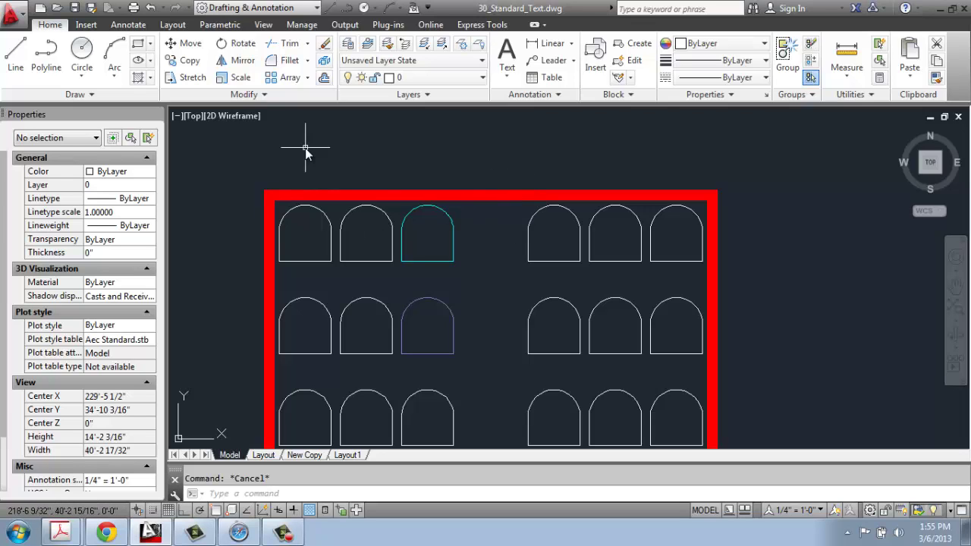
Step: Lock the Walls layer and try to select the room's top wall
{"action": "scroll", "coordinate": [413, 243], "scroll_direction": "down", "scroll_amount": 3}
{"action": "mouse_move", "coordinate": [418, 264]}
{"action": "middle_mouse_down"}
{"action": "mouse_move", "coordinate": [417, 226]}
{"action": "mouse_move", "coordinate": [405, 220]}
{"action": "middle_mouse_up"}
{"action": "scroll", "coordinate": [385, 141], "scroll_direction": "up", "scroll_amount": 2}
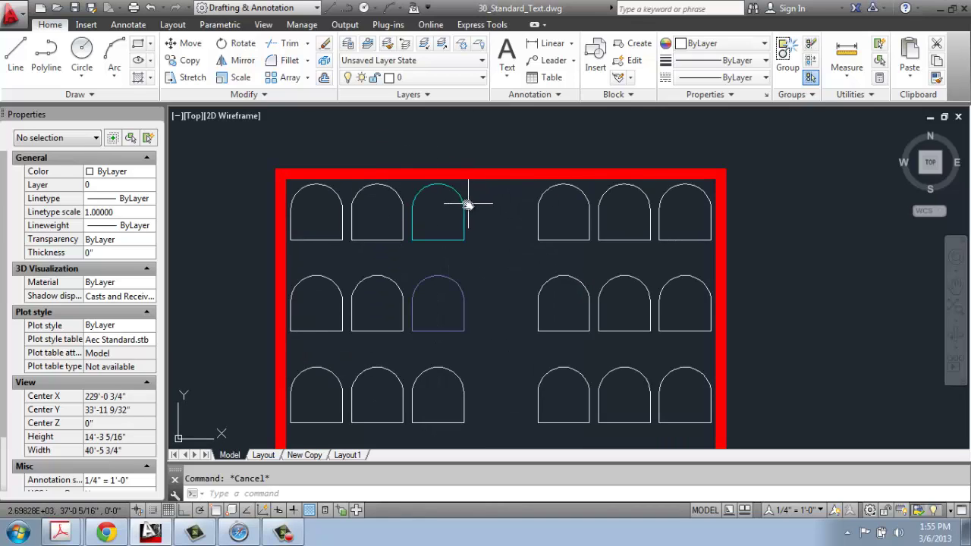
{"action": "middle_click_drag", "start_coordinate": [389, 167], "coordinate": [397, 185]}
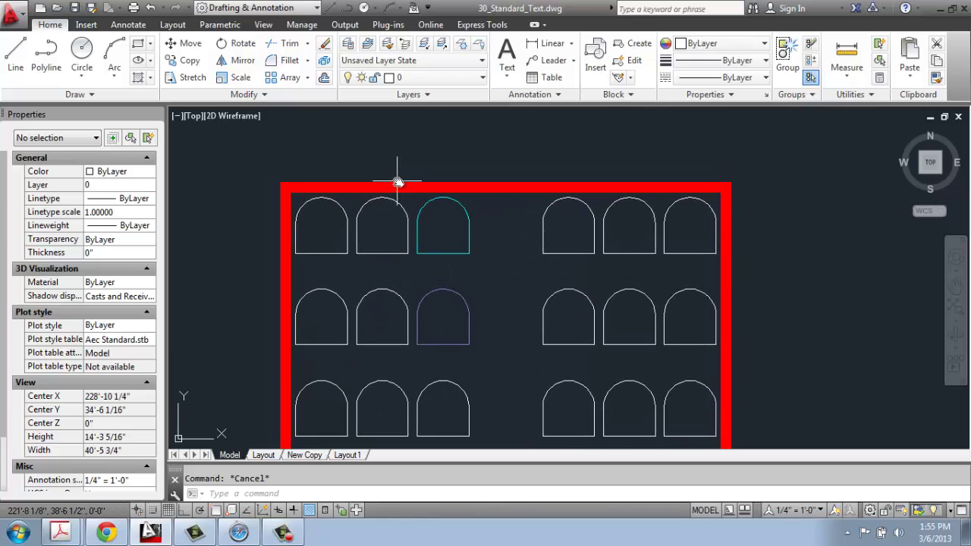
{"action": "scroll", "coordinate": [416, 189], "scroll_direction": "up", "scroll_amount": 2}
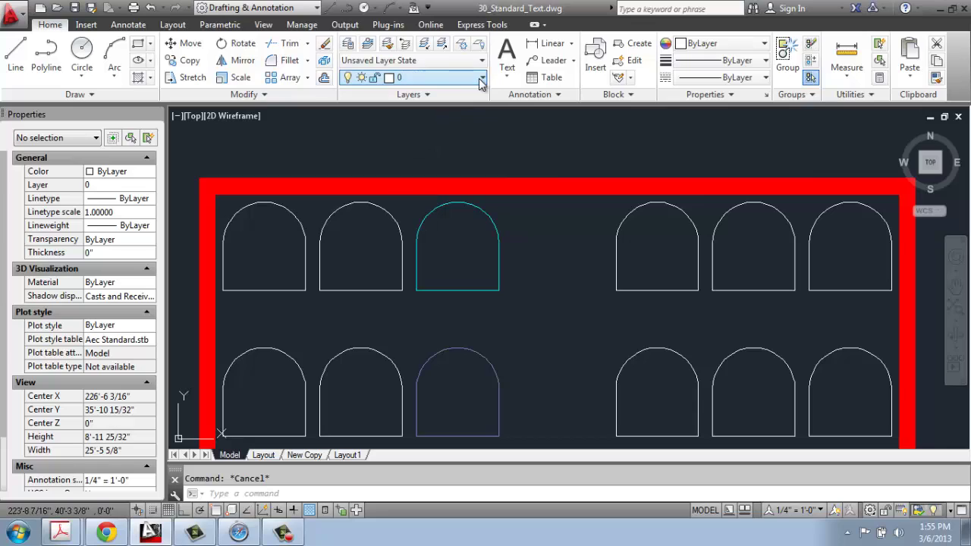
{"action": "left_click", "coordinate": [347, 161]}
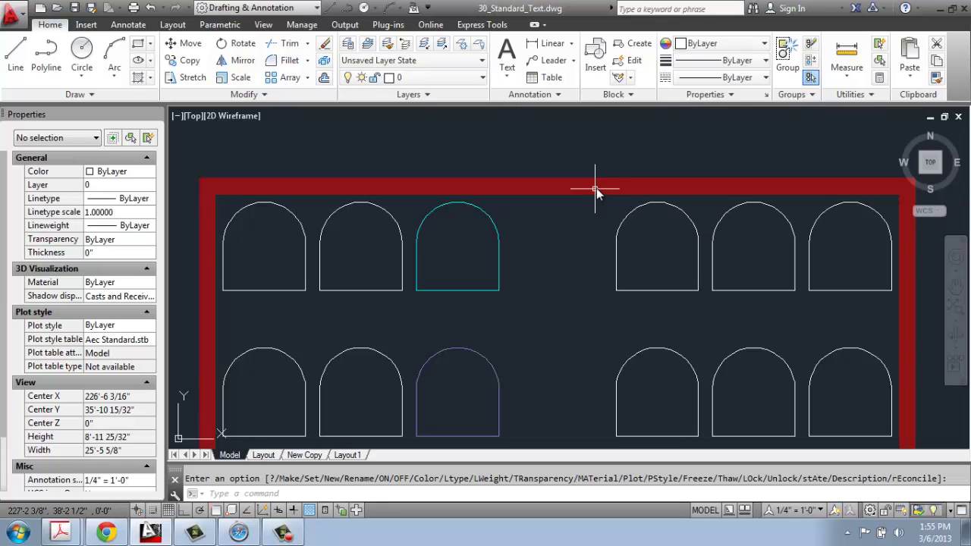
{"action": "left_click", "coordinate": [566, 181]}
{"action": "left_click", "coordinate": [514, 185]}
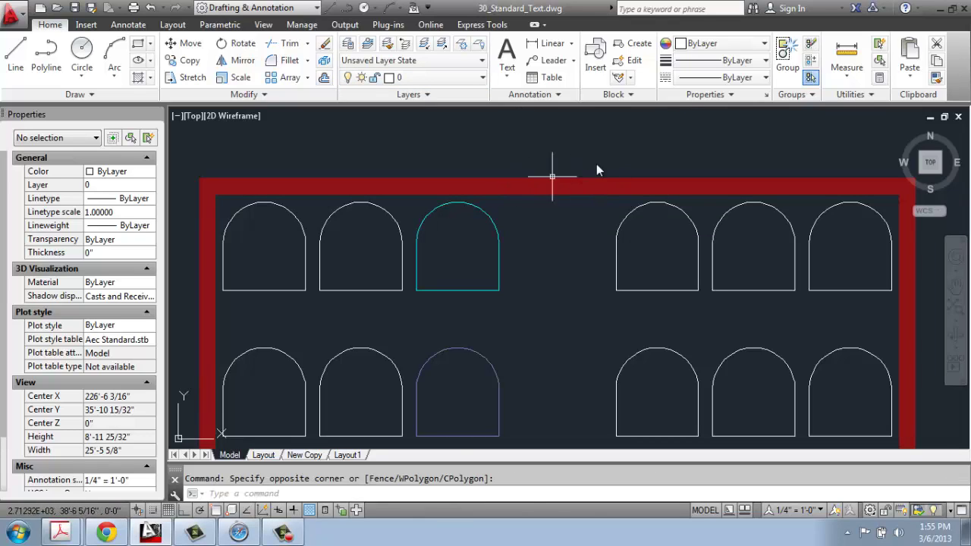
Step: With object snap and ortho on, draw two connected lines, up from the walls' upper-left outer corner and across to the right
{"action": "scroll", "coordinate": [531, 204], "scroll_direction": "down", "scroll_amount": 2}
{"action": "middle_click_drag", "start_coordinate": [541, 184], "coordinate": [501, 202]}
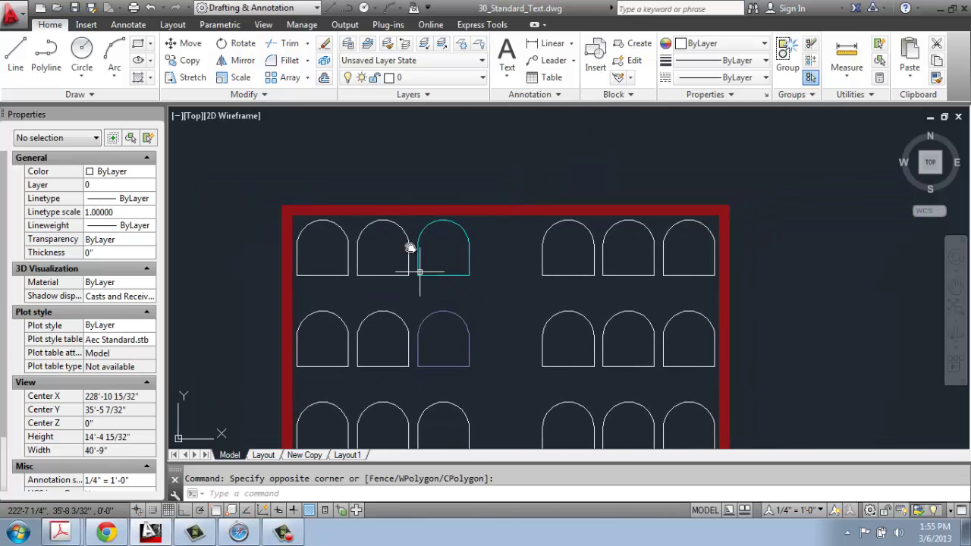
{"action": "left_click", "coordinate": [14, 57]}
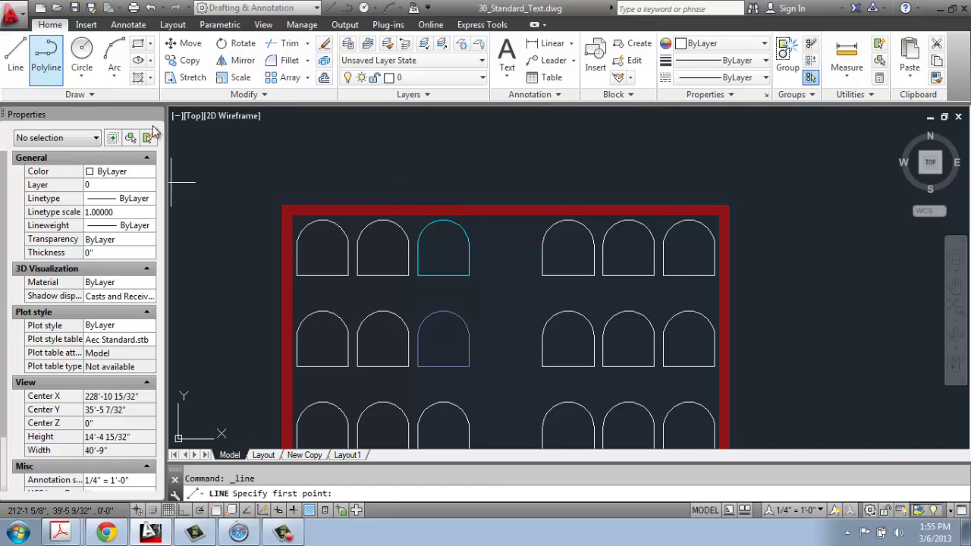
{"action": "left_click", "coordinate": [216, 510]}
{"action": "left_click", "coordinate": [184, 511]}
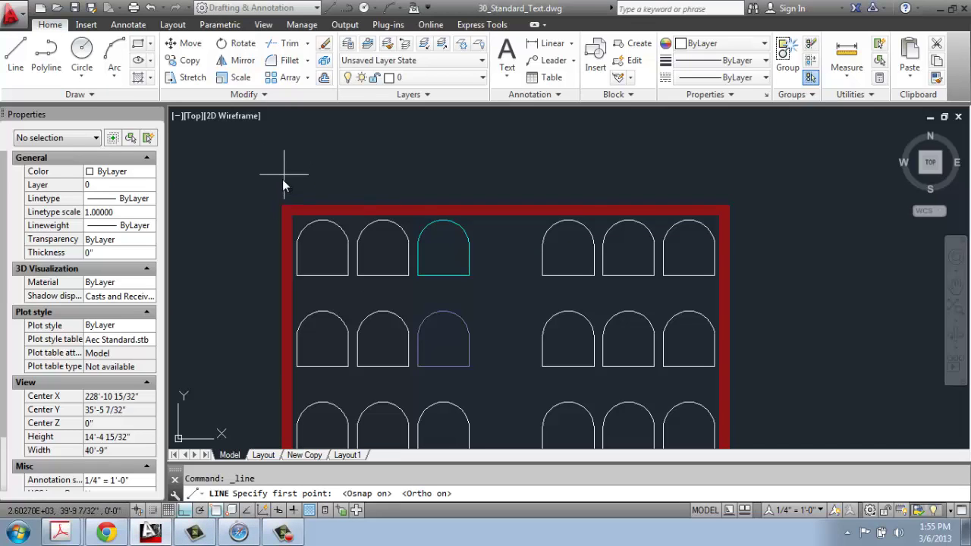
{"action": "left_click", "coordinate": [283, 206]}
{"action": "left_click", "coordinate": [285, 160]}
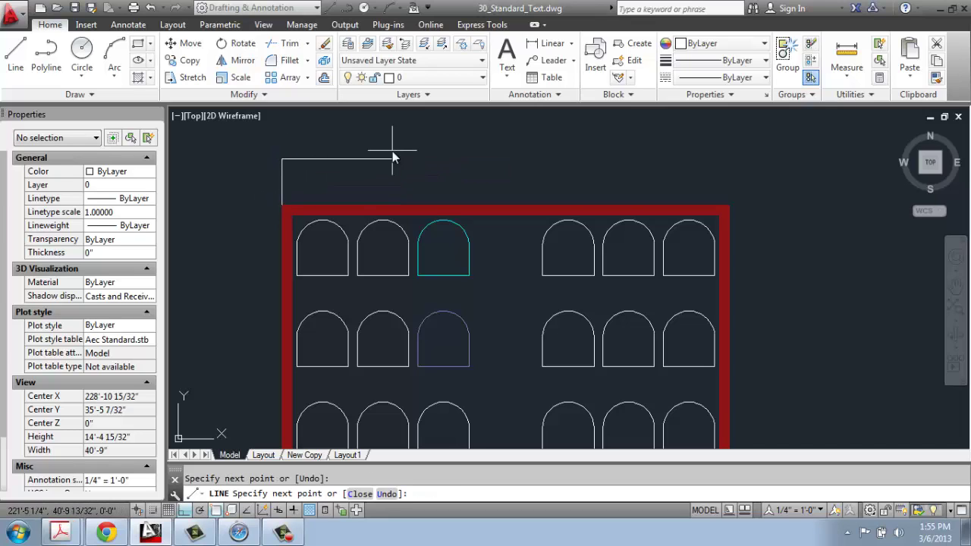
{"action": "left_click", "coordinate": [391, 149]}
{"action": "key", "text": "Return"}
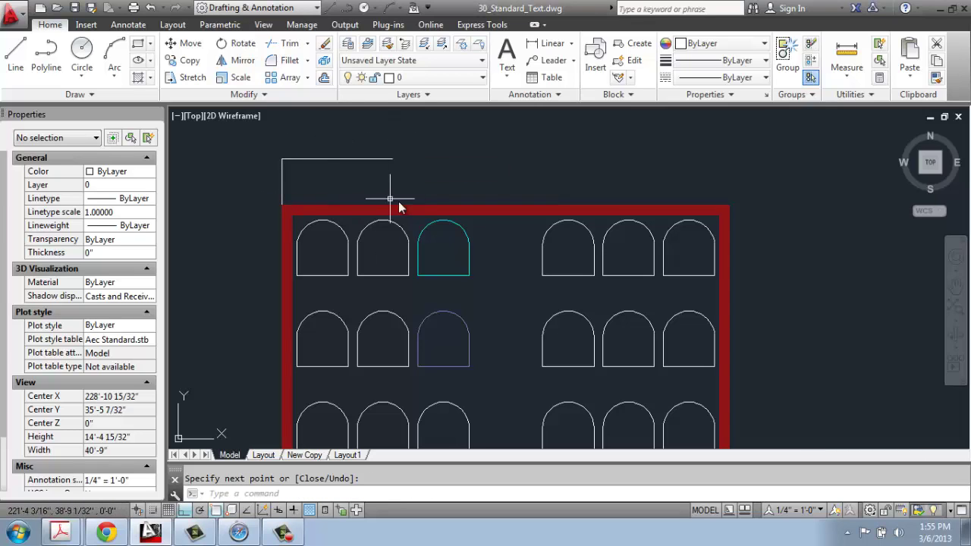
Step: Try to erase the locked top wall, and erase the two connected lines drawn above it
{"action": "left_click", "coordinate": [378, 210]}
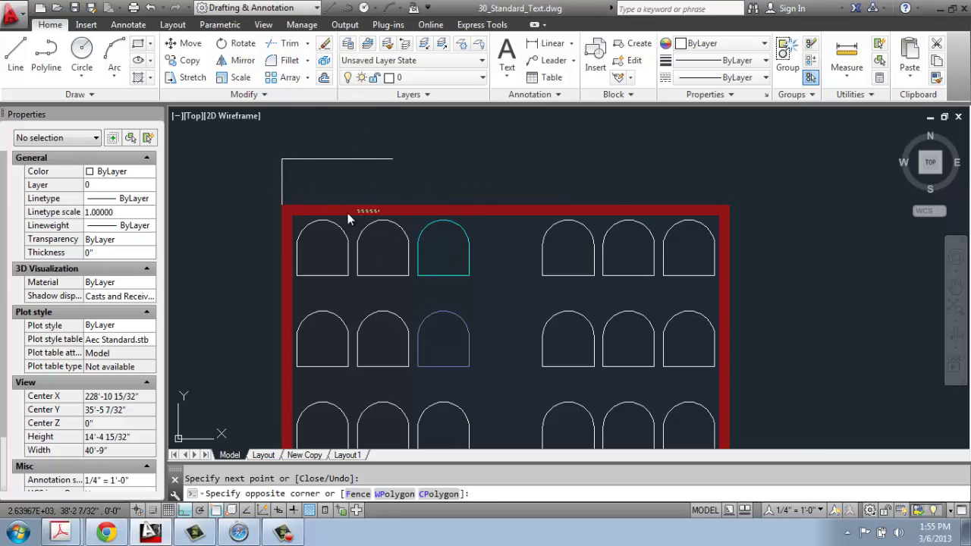
{"action": "left_click", "coordinate": [351, 205]}
{"action": "key", "text": "Delete"}
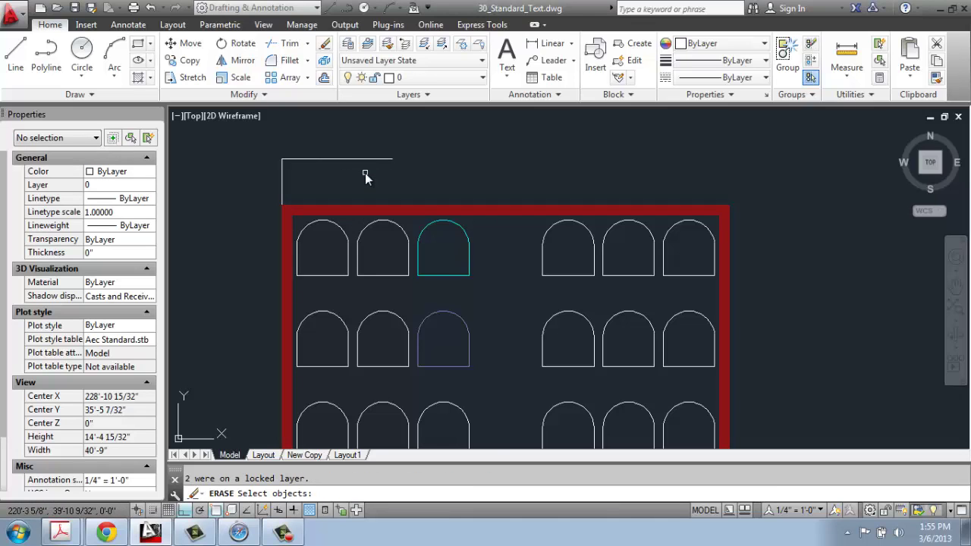
{"action": "left_click", "coordinate": [417, 142]}
{"action": "left_click", "coordinate": [262, 167]}
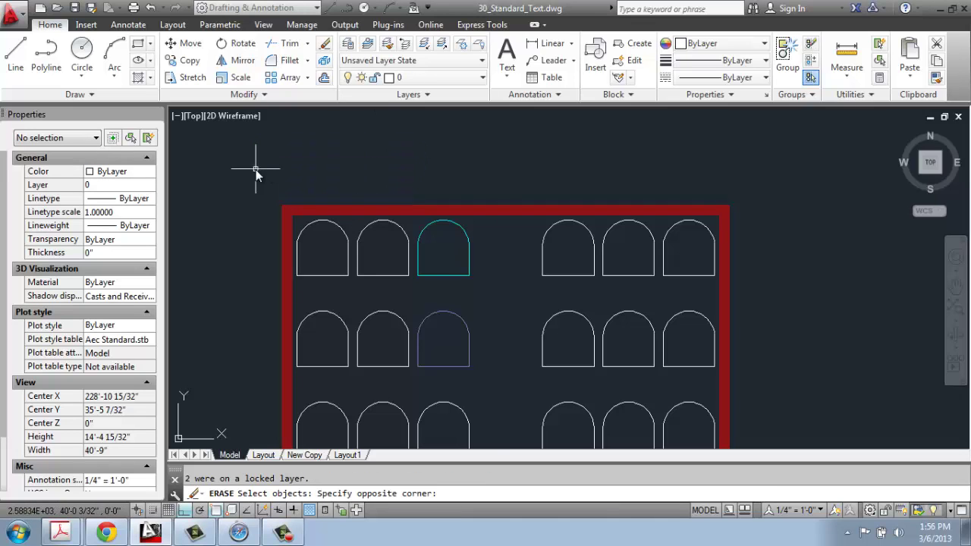
{"action": "key", "text": "Return"}
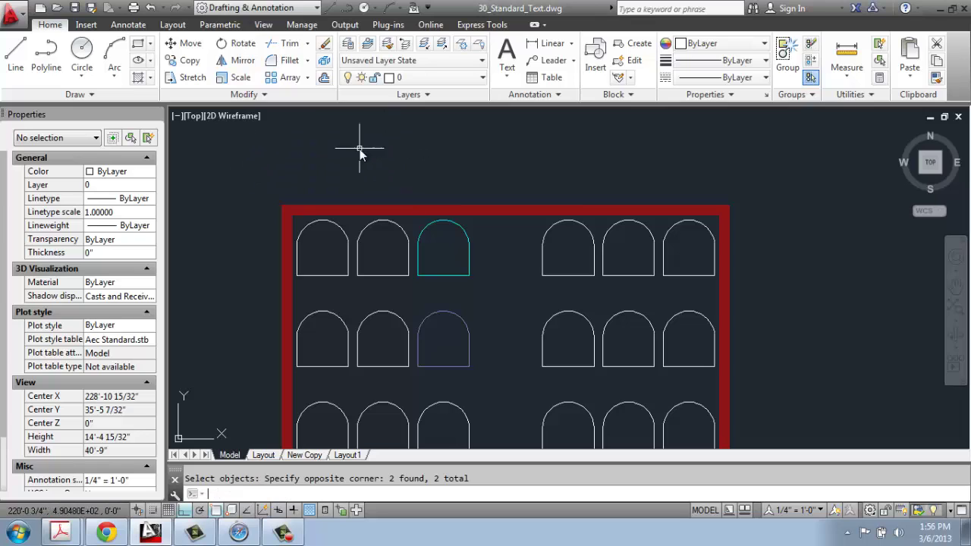
{"action": "key", "text": "Escape"}
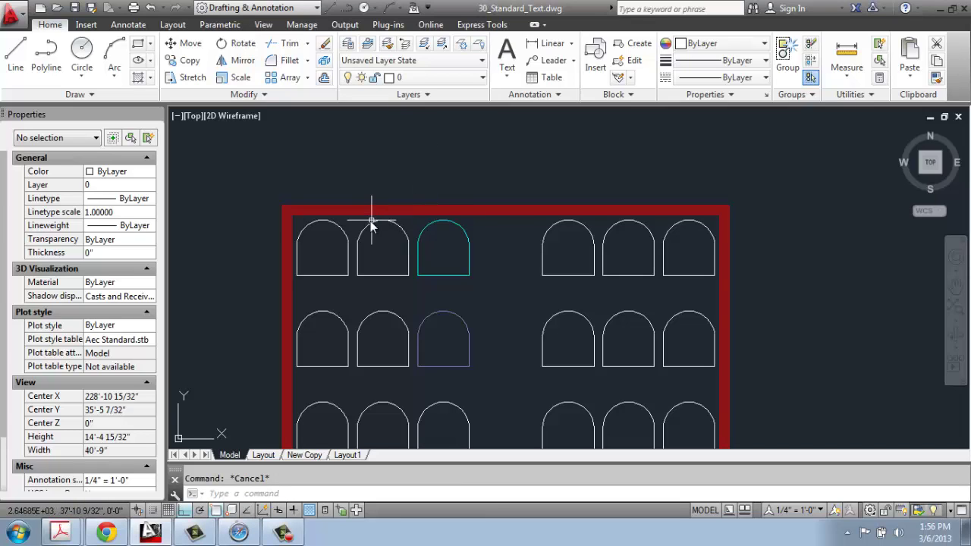
Step: Unlock the Walls layer
{"action": "scroll", "coordinate": [269, 201], "scroll_direction": "up", "scroll_amount": 4}
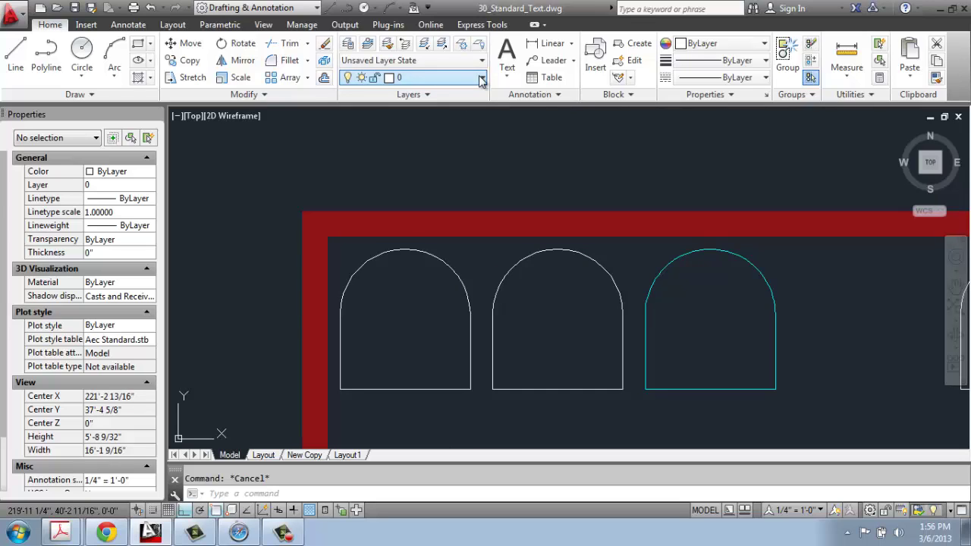
{"action": "left_click", "coordinate": [375, 169]}
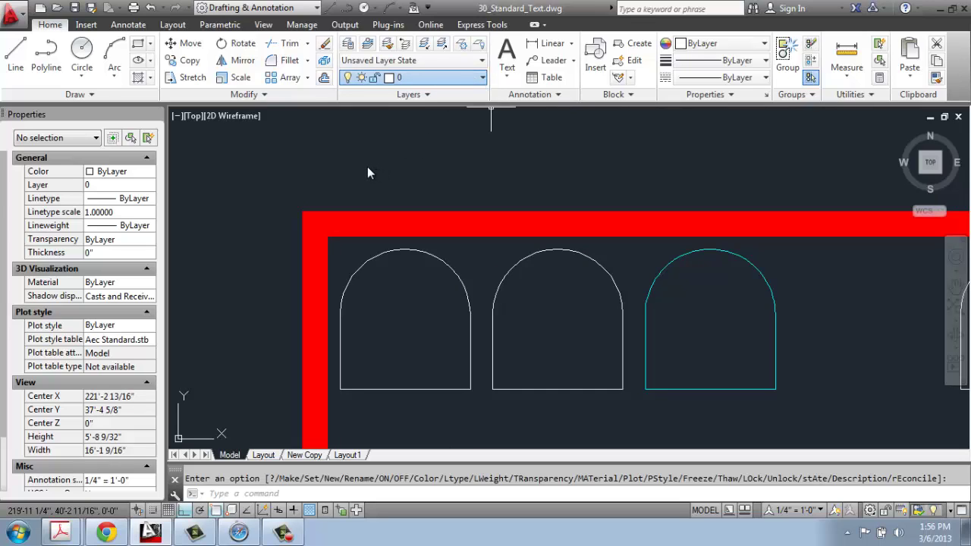
{"action": "left_click", "coordinate": [359, 168]}
{"action": "scroll", "coordinate": [404, 160], "scroll_direction": "down", "scroll_amount": 5}
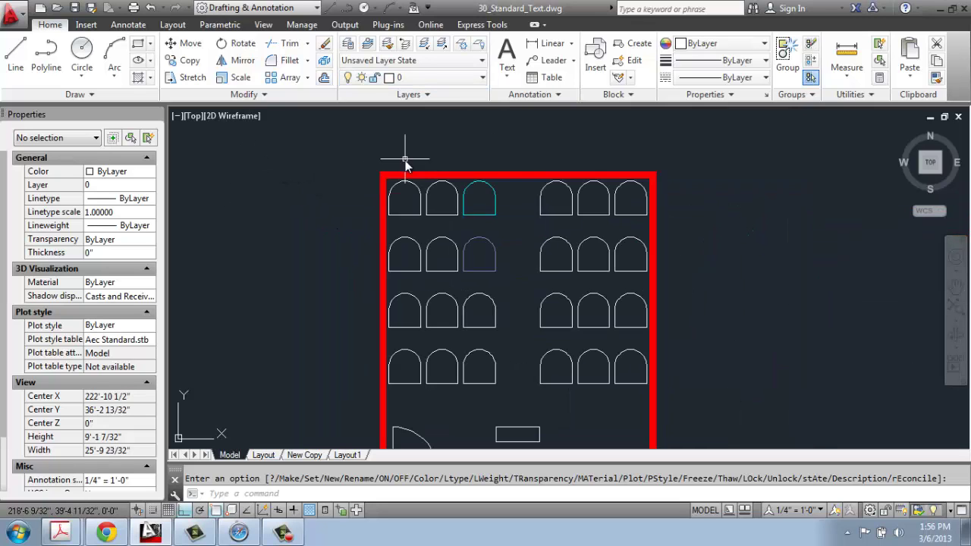
{"action": "mouse_move", "coordinate": [496, 189]}
{"action": "middle_mouse_down"}
{"action": "mouse_move", "coordinate": [462, 189]}
{"action": "mouse_move", "coordinate": [459, 154]}
{"action": "middle_mouse_up"}
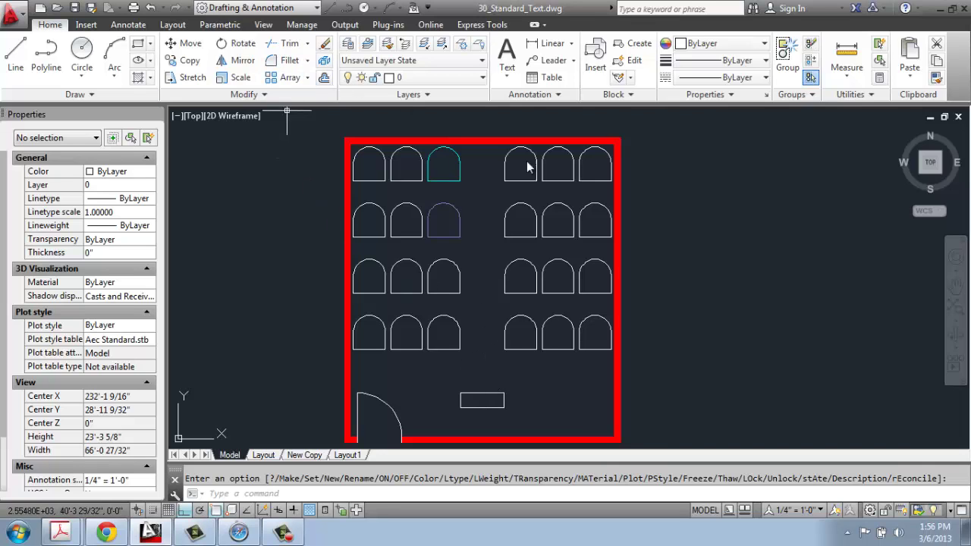
{"action": "scroll", "coordinate": [386, 130], "scroll_direction": "up", "scroll_amount": 2}
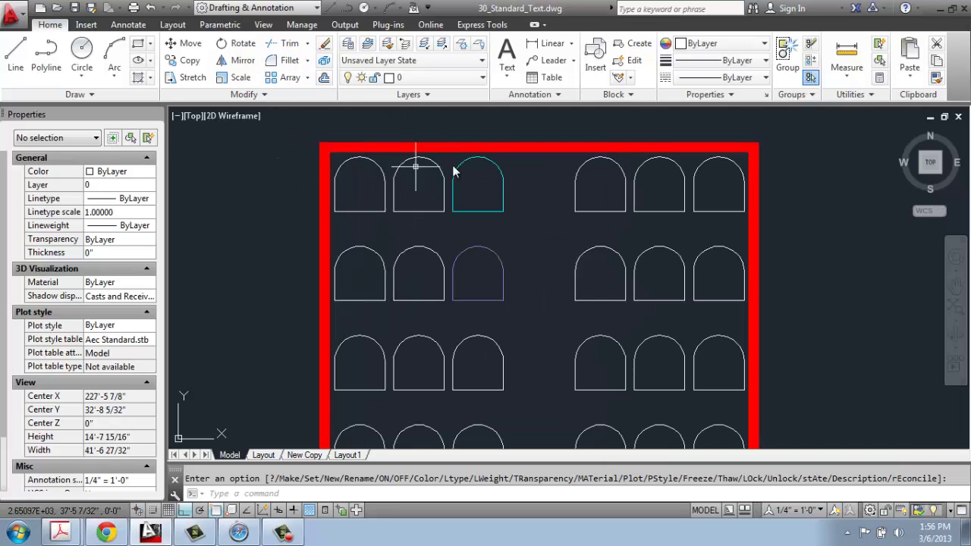
{"action": "middle_click_drag", "start_coordinate": [453, 171], "coordinate": [425, 198]}
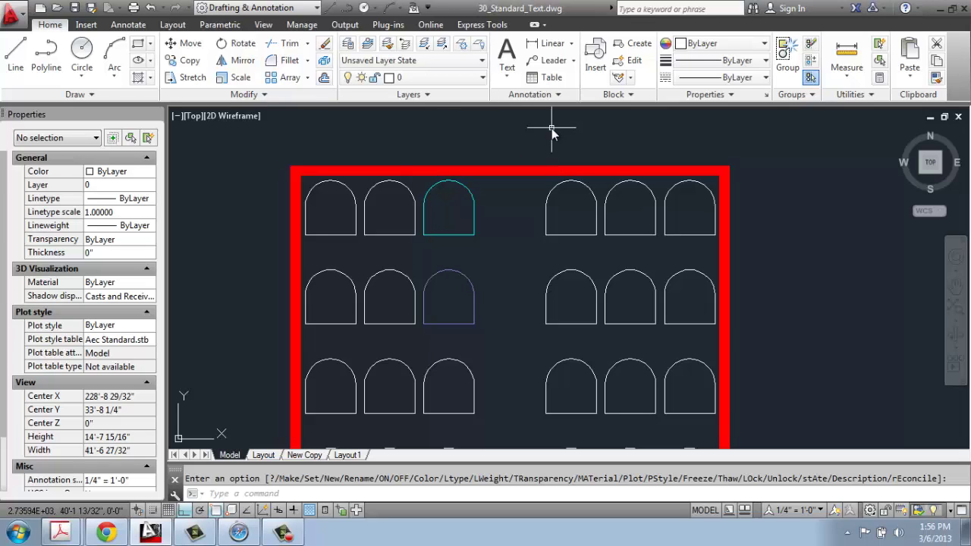
{"action": "scroll", "coordinate": [504, 208], "scroll_direction": "down", "scroll_amount": 3}
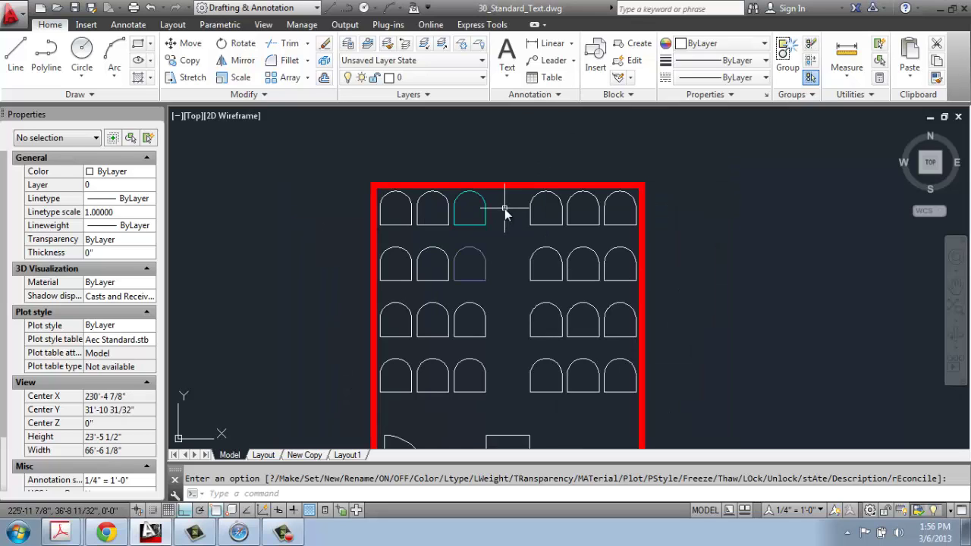
Step: With Walls 2 as the current layer, draw five connected horizontal and vertical lines in the empty area beside the room's right wall
{"action": "middle_click_drag", "start_coordinate": [553, 195], "coordinate": [445, 195]}
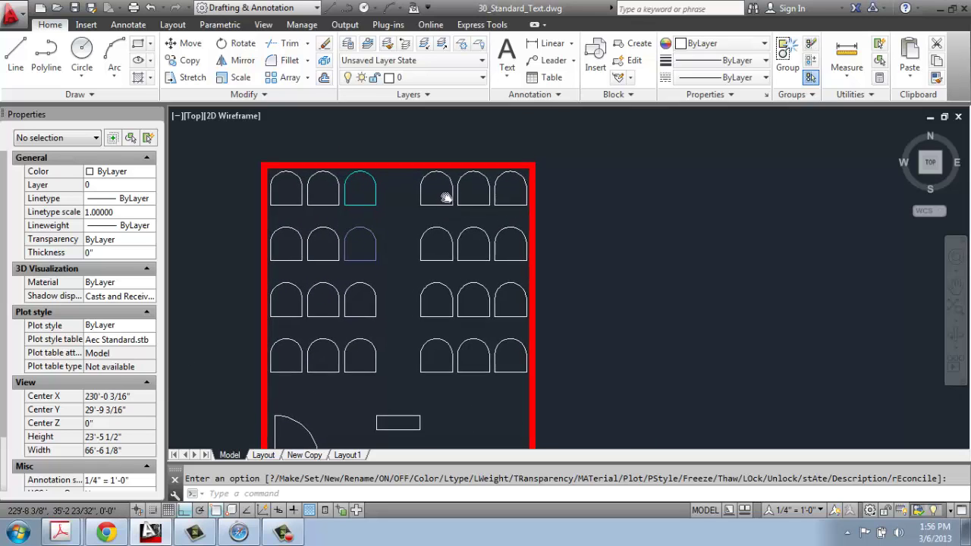
{"action": "left_click", "coordinate": [17, 54]}
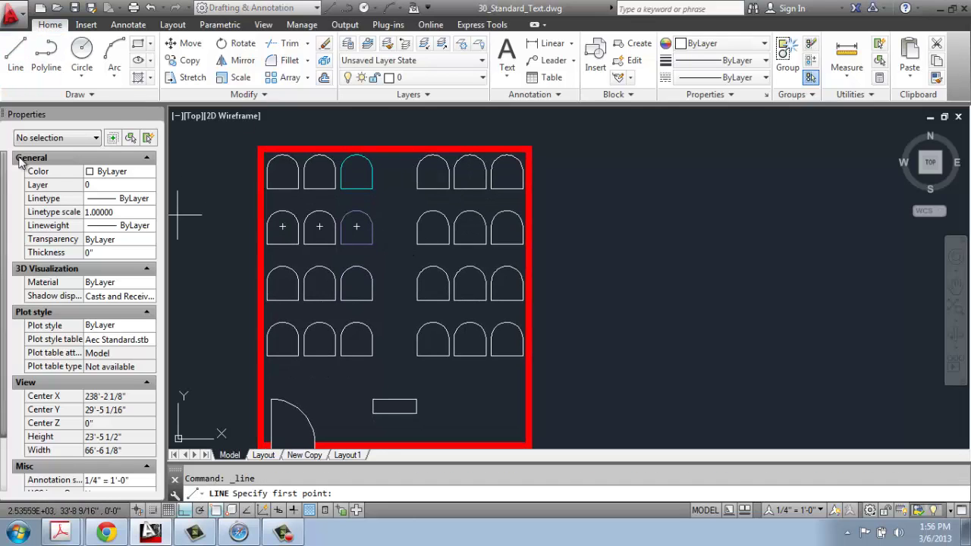
{"action": "left_click", "coordinate": [396, 178]}
{"action": "left_click", "coordinate": [482, 391]}
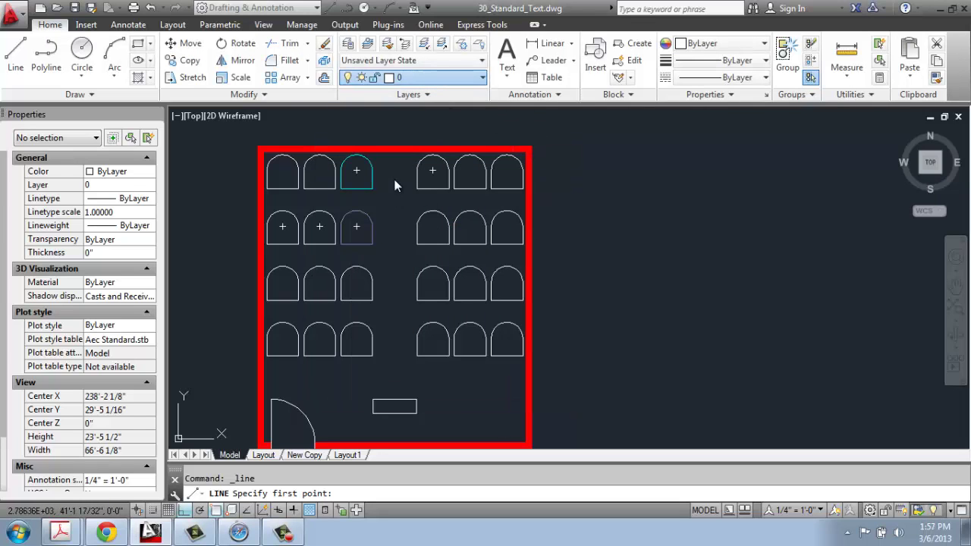
{"action": "left_click", "coordinate": [394, 183]}
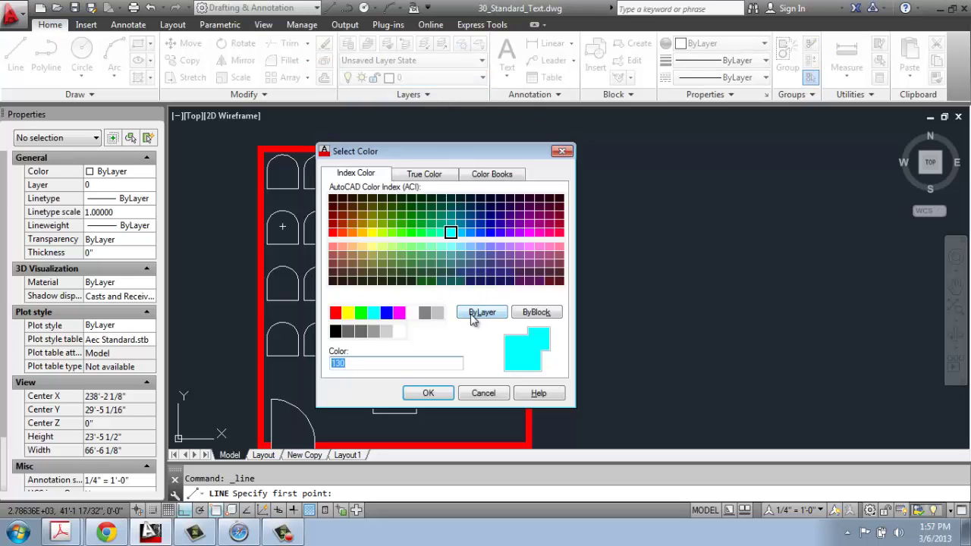
{"action": "left_click", "coordinate": [491, 395]}
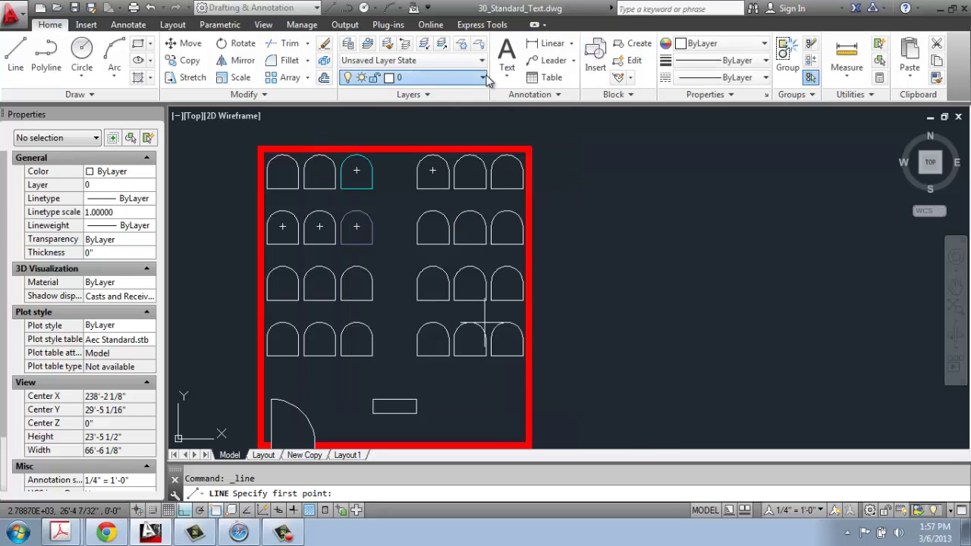
{"action": "left_click", "coordinate": [602, 169]}
{"action": "left_click", "coordinate": [723, 167]}
{"action": "left_click", "coordinate": [718, 294]}
{"action": "left_click", "coordinate": [632, 293]}
{"action": "left_click", "coordinate": [631, 203]}
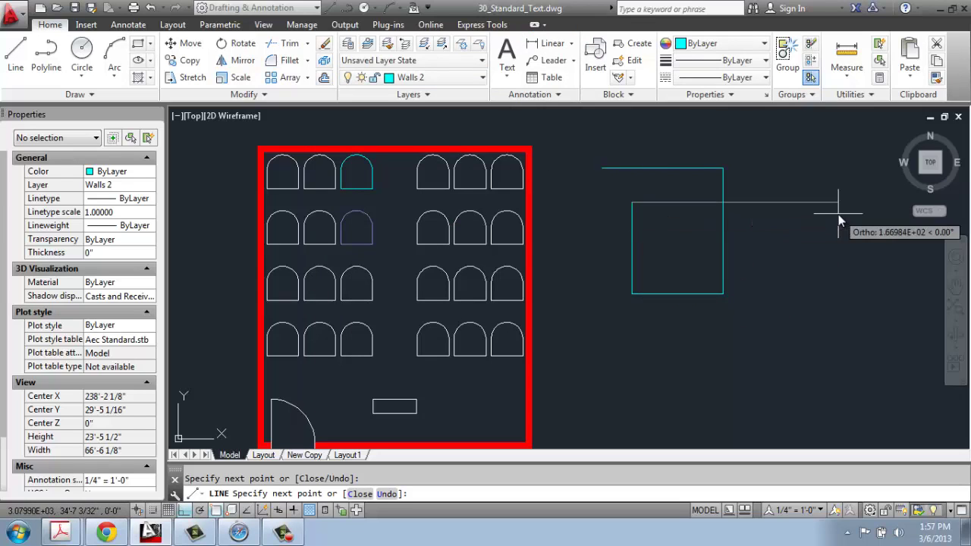
{"action": "left_click", "coordinate": [838, 205]}
{"action": "key", "text": "Return"}
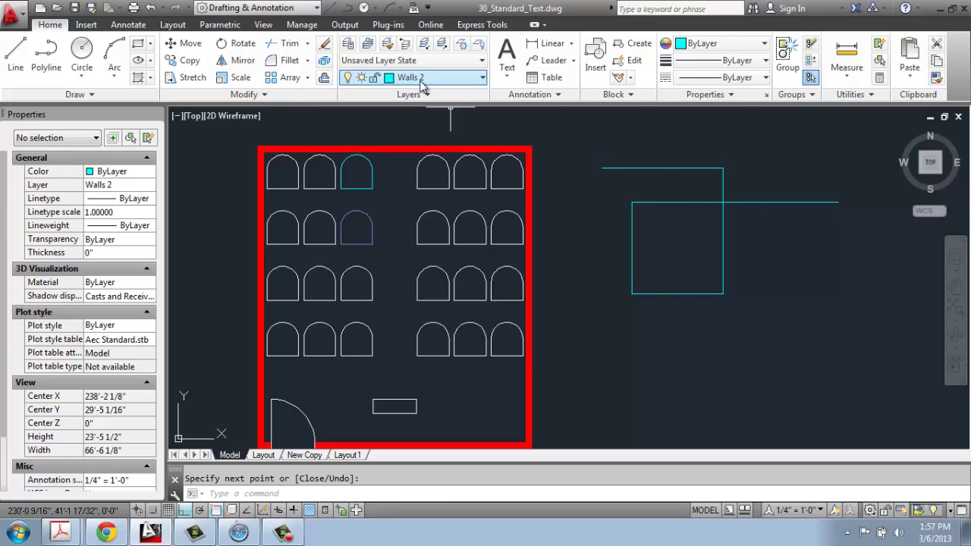
Step: Switch from model space to the sheet named Layout
{"action": "scroll", "coordinate": [716, 304], "scroll_direction": "down", "scroll_amount": 2}
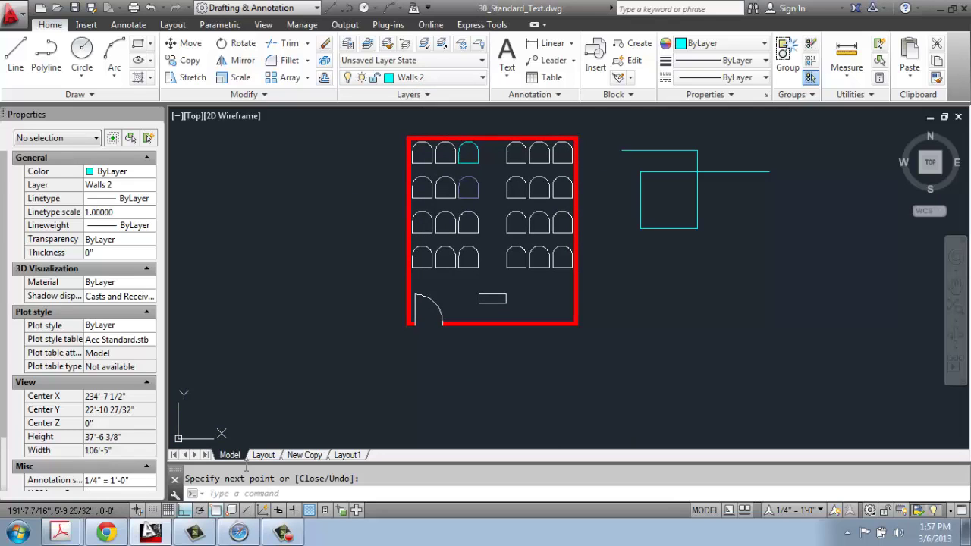
{"action": "middle_click_drag", "start_coordinate": [562, 265], "coordinate": [503, 288]}
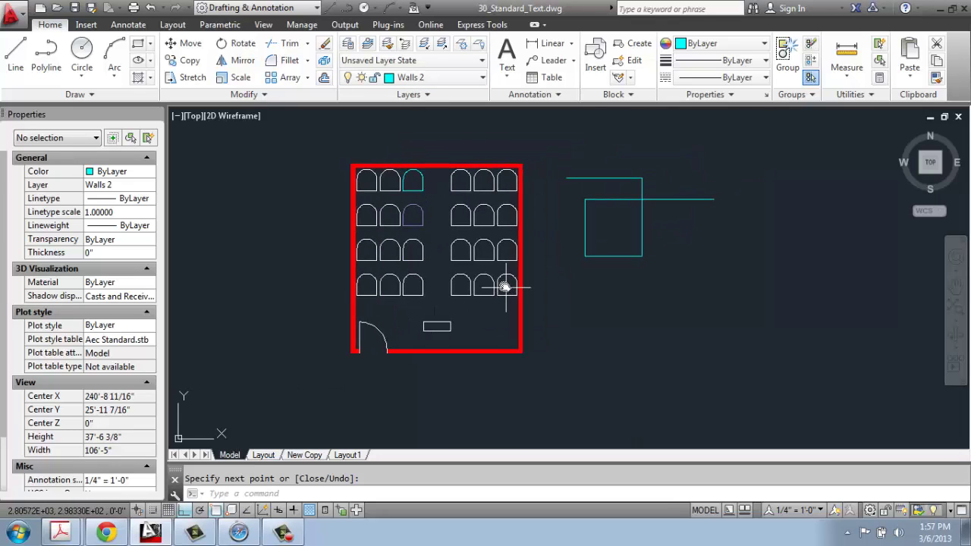
{"action": "left_click", "coordinate": [258, 456]}
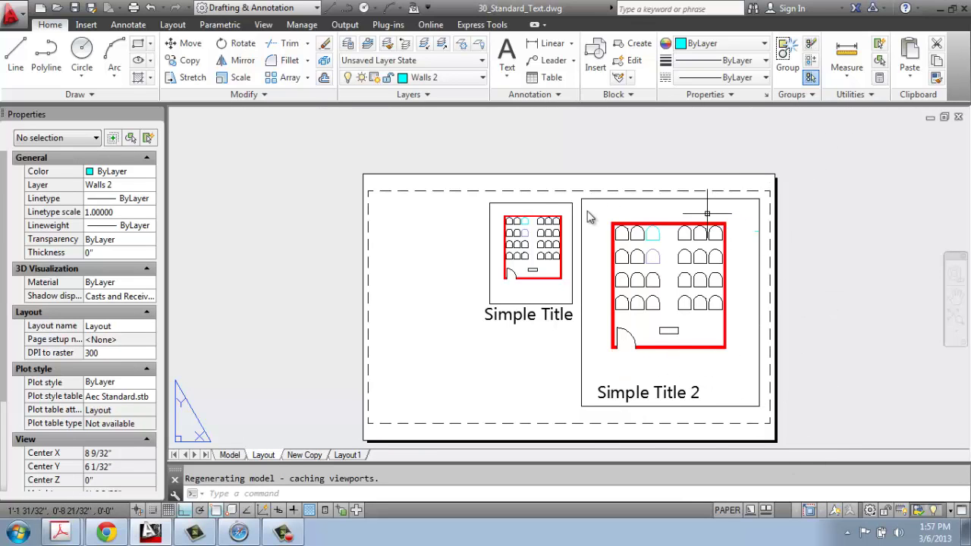
Step: Select the border of the larger viewport above Simple Title 2 to check its properties, and clear the selection
{"action": "scroll", "coordinate": [597, 447], "scroll_direction": "up", "scroll_amount": 2}
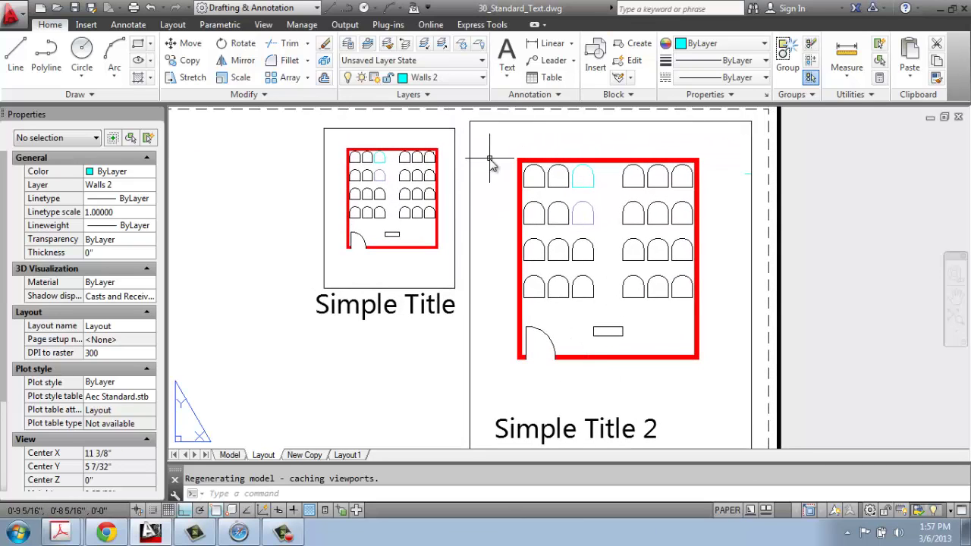
{"action": "left_click", "coordinate": [467, 135]}
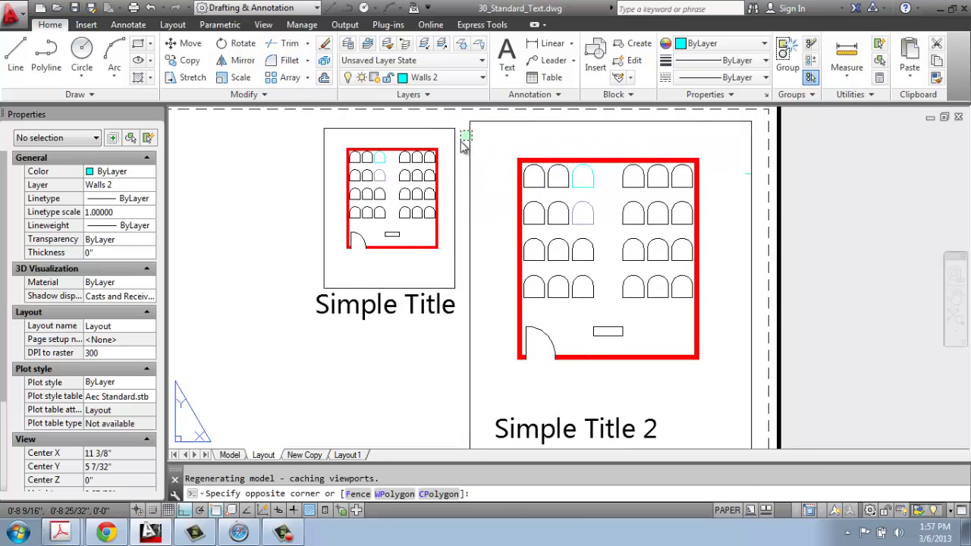
{"action": "left_click", "coordinate": [469, 141]}
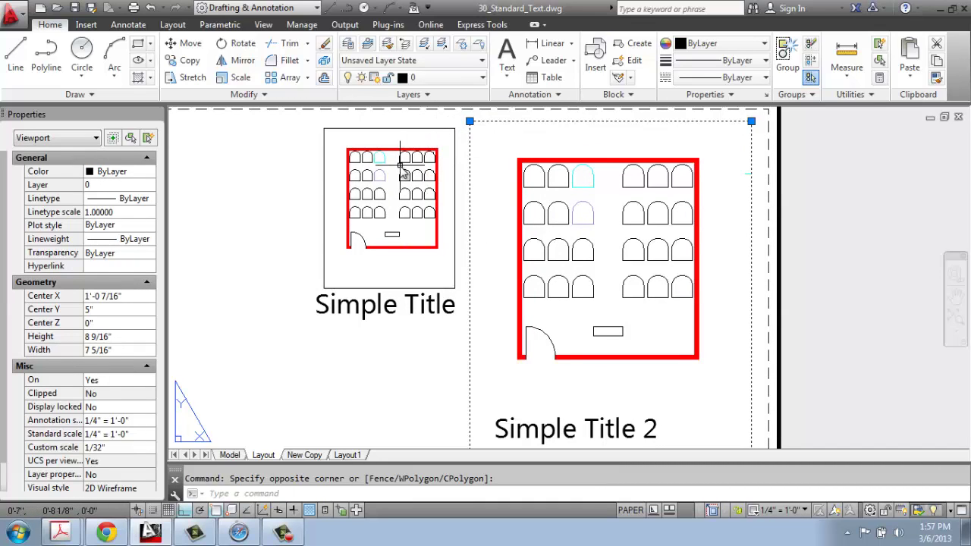
{"action": "key", "text": "Escape"}
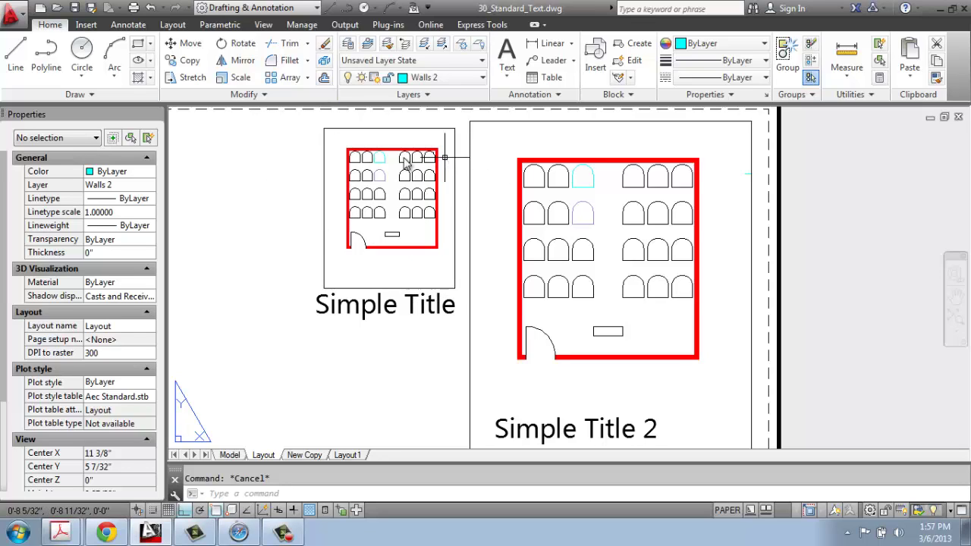
Step: Create a layer named No Plot and give it green index color 90
{"action": "left_click", "coordinate": [347, 45]}
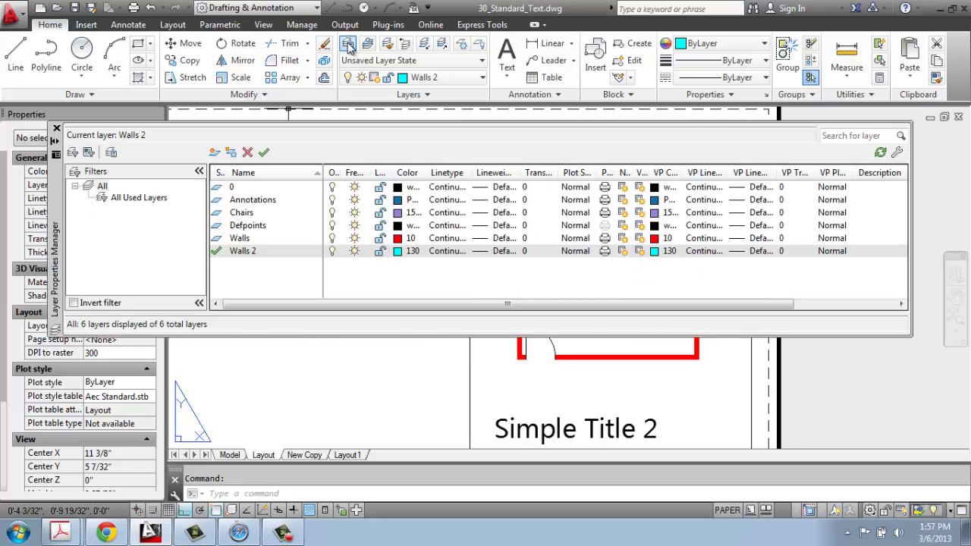
{"action": "left_click", "coordinate": [215, 154]}
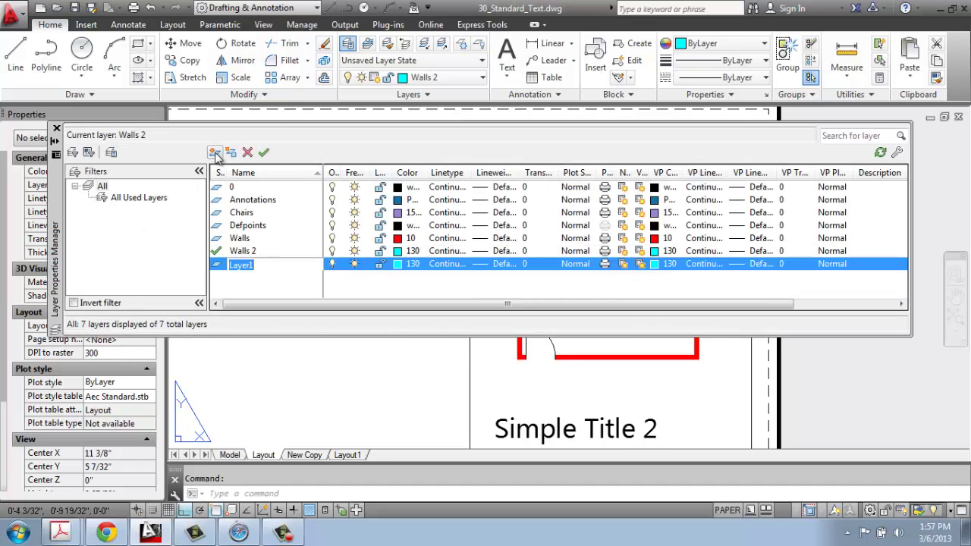
{"action": "type", "text": "No Plot"}
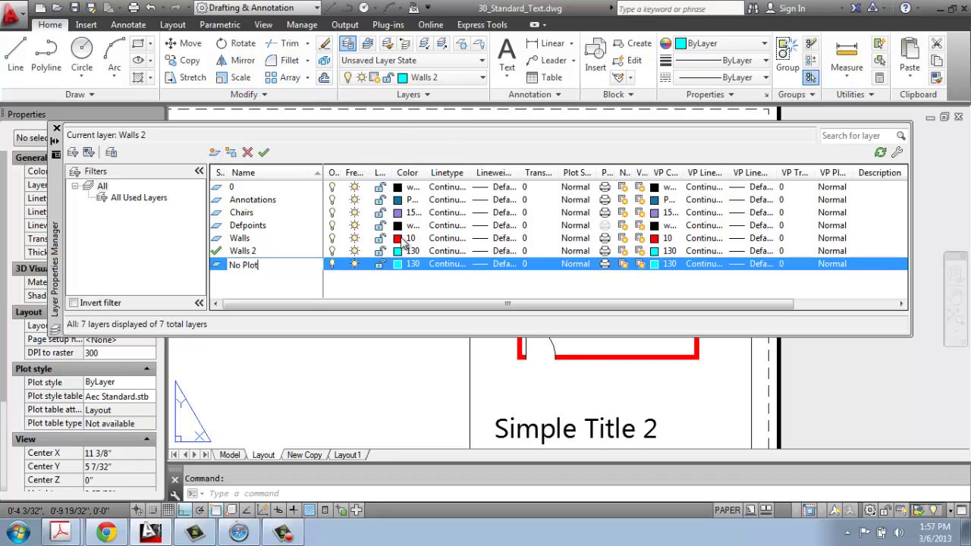
{"action": "left_click", "coordinate": [402, 264]}
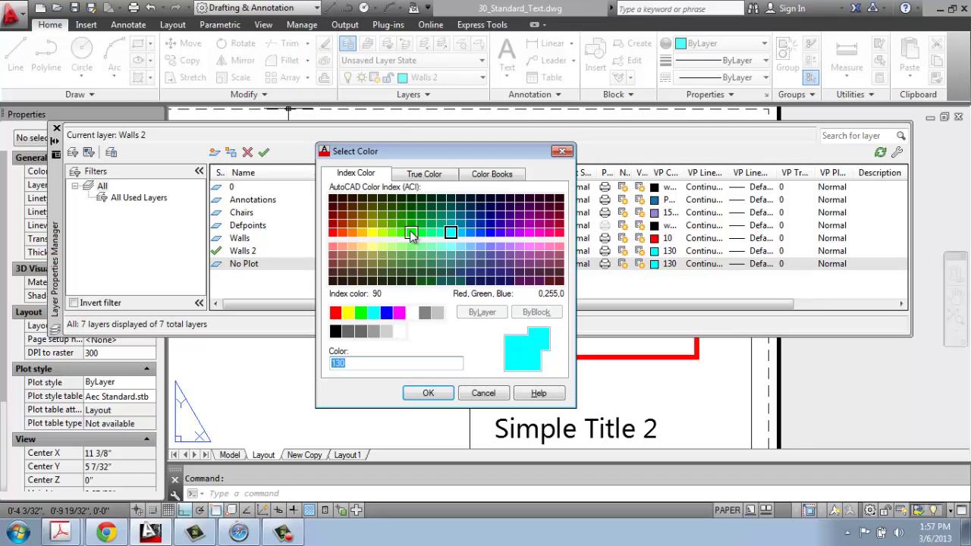
{"action": "left_click", "coordinate": [411, 232]}
{"action": "left_click", "coordinate": [427, 393]}
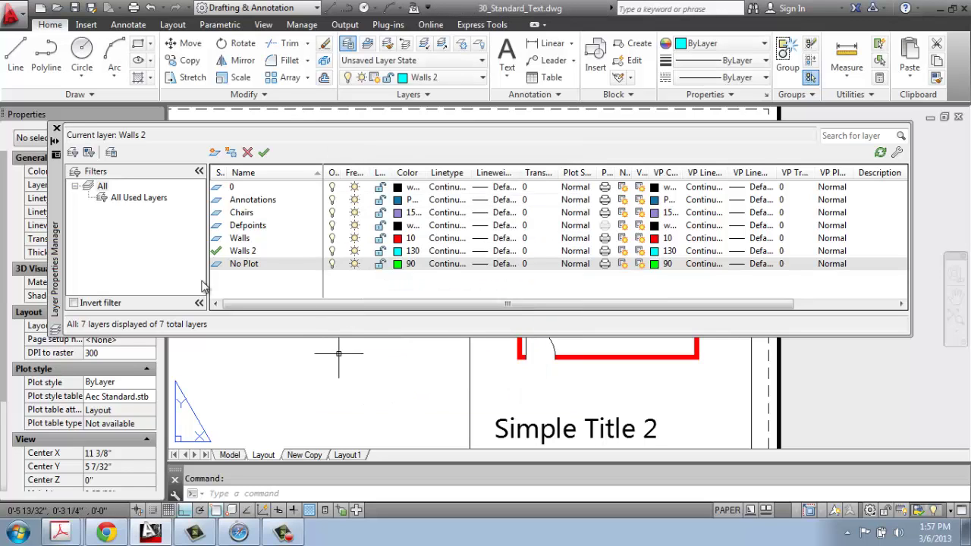
{"action": "left_click", "coordinate": [56, 129]}
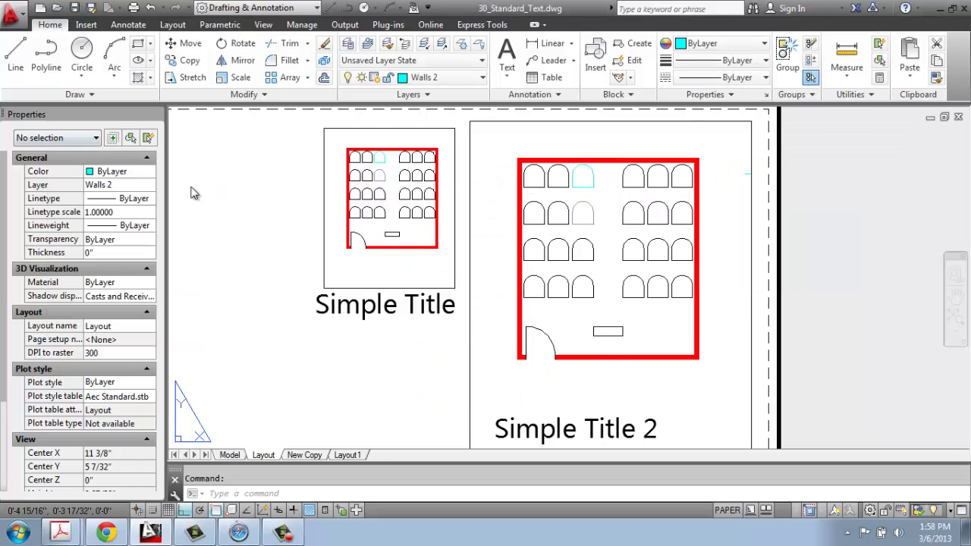
Step: Assign both viewport borders on the sheet to the No Plot layer and clear the selection
{"action": "left_click", "coordinate": [480, 129]}
{"action": "left_click", "coordinate": [454, 143]}
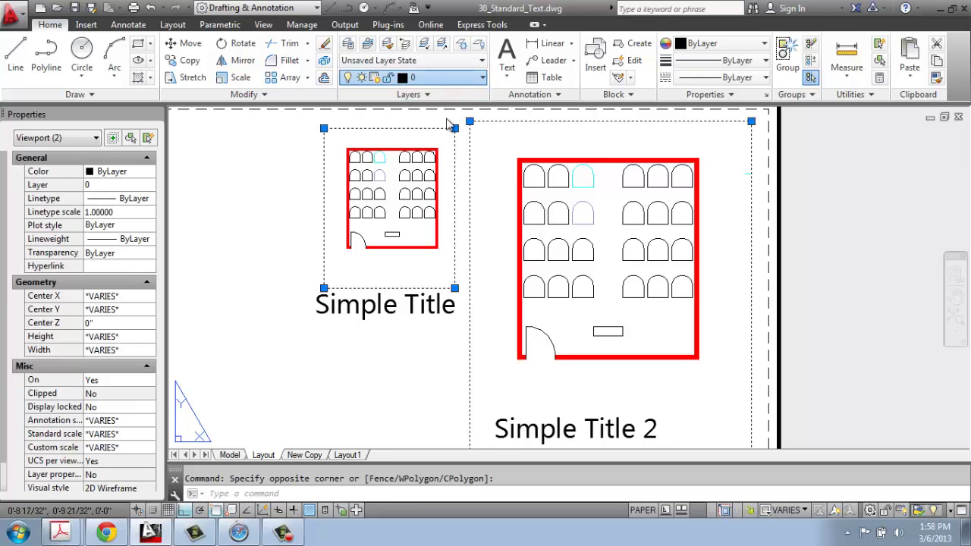
{"action": "left_click", "coordinate": [430, 167]}
{"action": "key", "text": "Escape"}
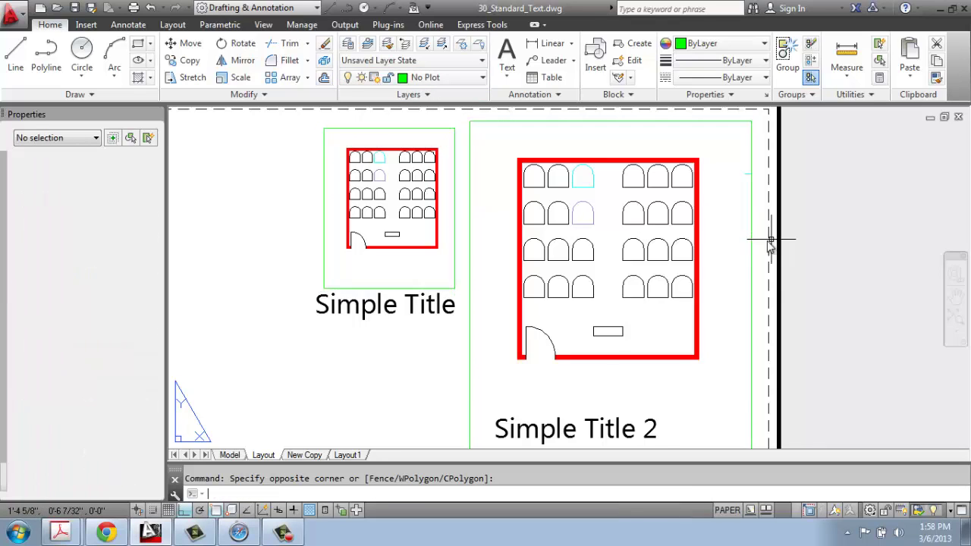
Step: Turn off plotting for the No Plot layer in the layer properties
{"action": "left_click", "coordinate": [346, 45]}
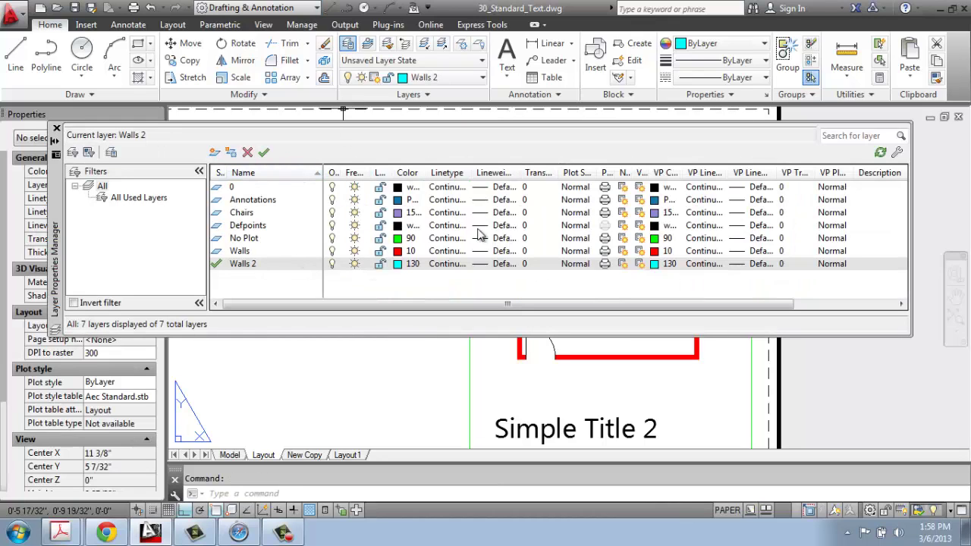
{"action": "left_click", "coordinate": [607, 239]}
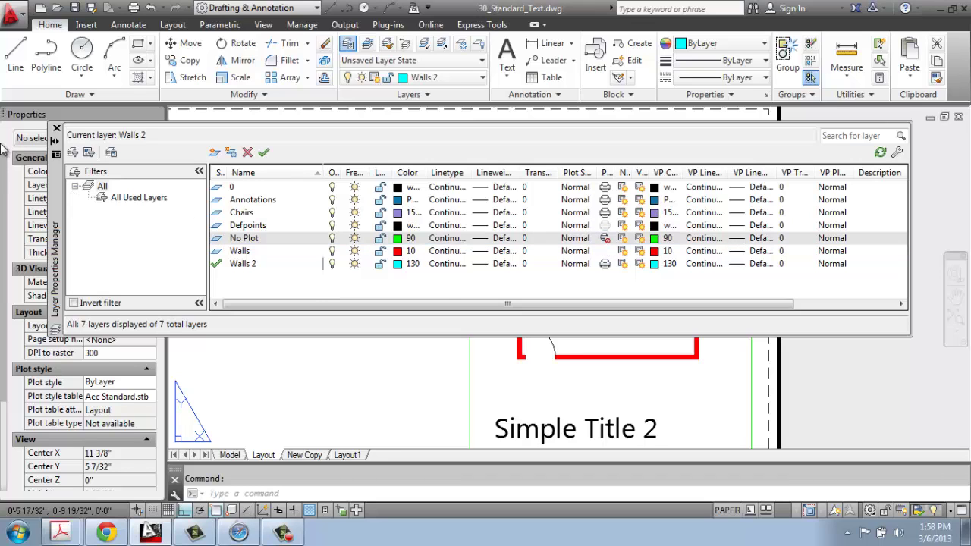
{"action": "left_click", "coordinate": [56, 128]}
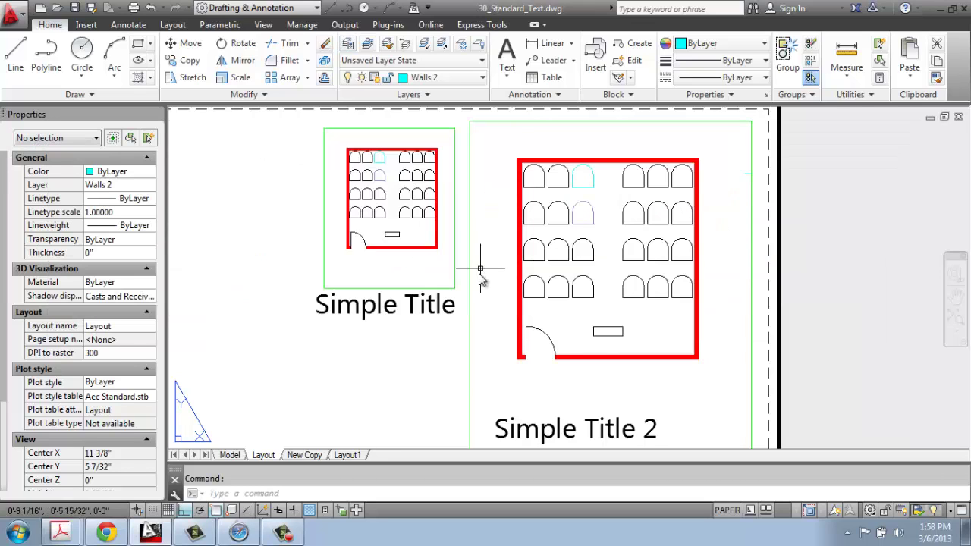
Step: Return to model space and lock the Walls and Walls 2 layers
{"action": "left_click", "coordinate": [229, 455]}
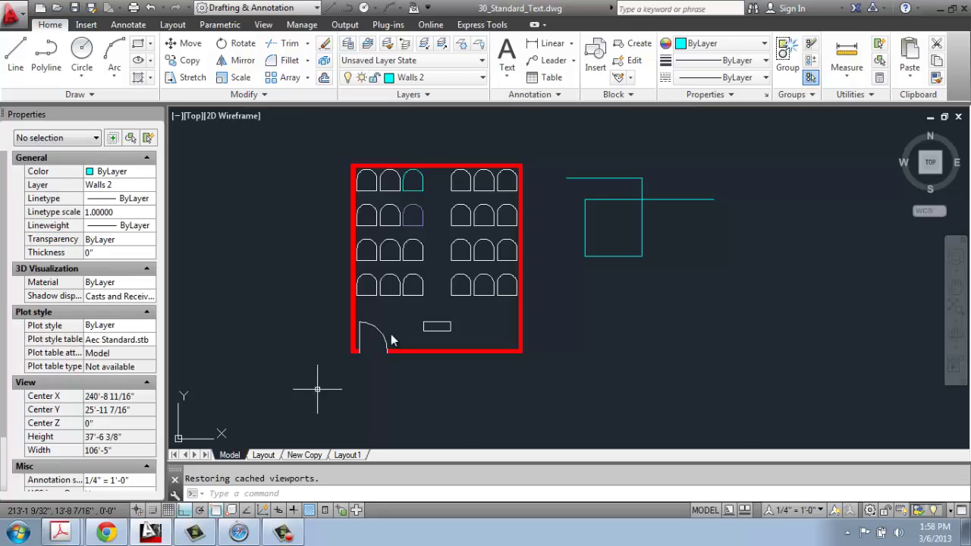
{"action": "middle_click_drag", "start_coordinate": [448, 225], "coordinate": [470, 232]}
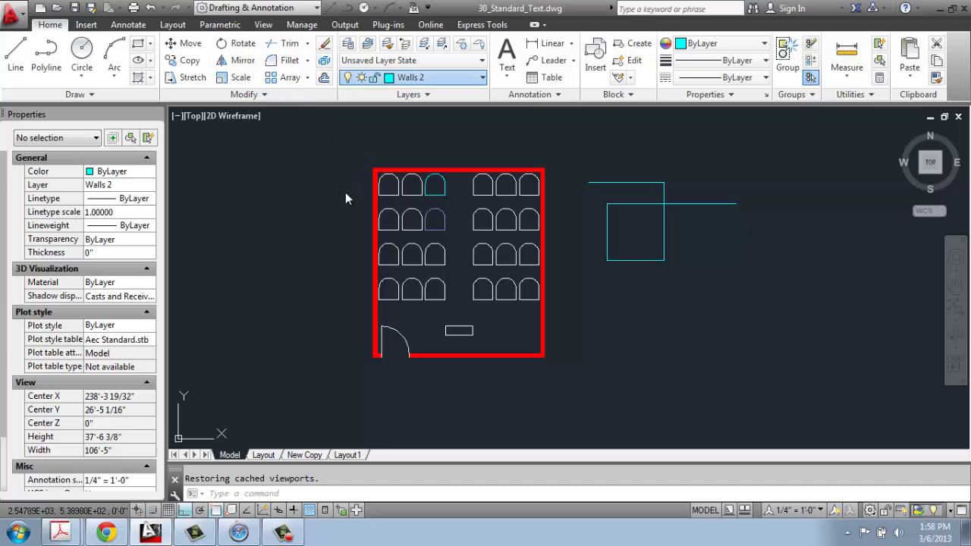
{"action": "left_click", "coordinate": [377, 193]}
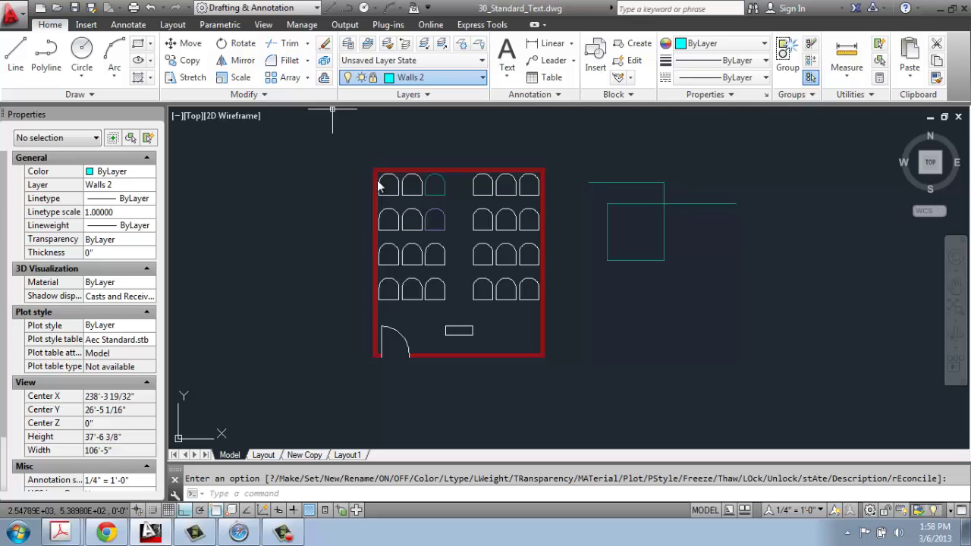
Step: Unlock the Walls and Walls 2 layers
{"action": "left_click", "coordinate": [378, 180]}
{"action": "left_click", "coordinate": [378, 200]}
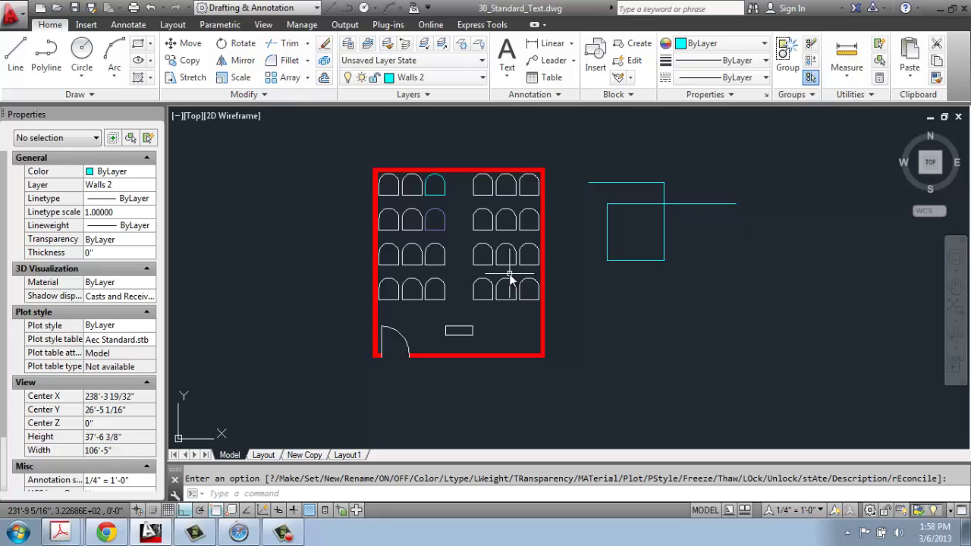
{"action": "scroll", "coordinate": [336, 152], "scroll_direction": "up", "scroll_amount": 2}
{"action": "mouse_move", "coordinate": [470, 237]}
{"action": "middle_mouse_down"}
{"action": "mouse_move", "coordinate": [478, 193]}
{"action": "mouse_move", "coordinate": [475, 201]}
{"action": "middle_mouse_up"}
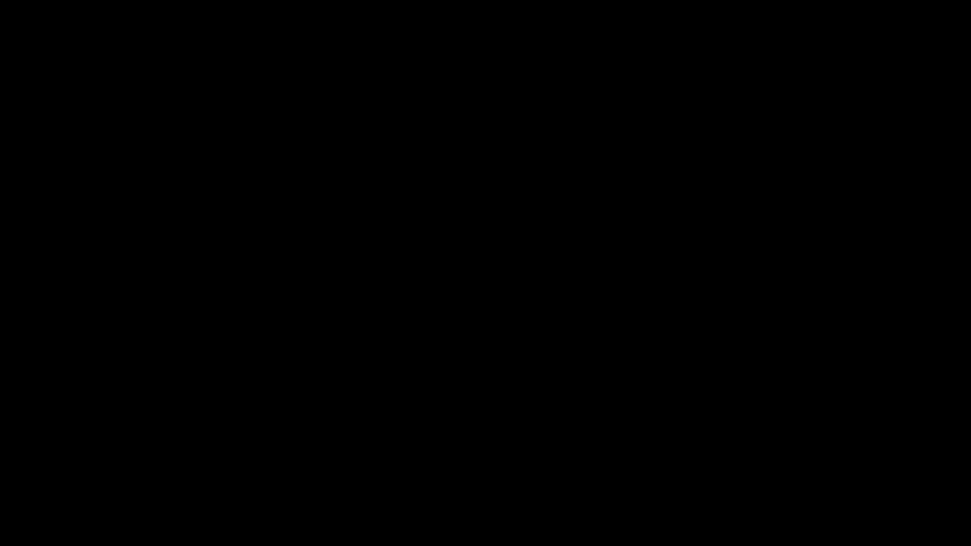